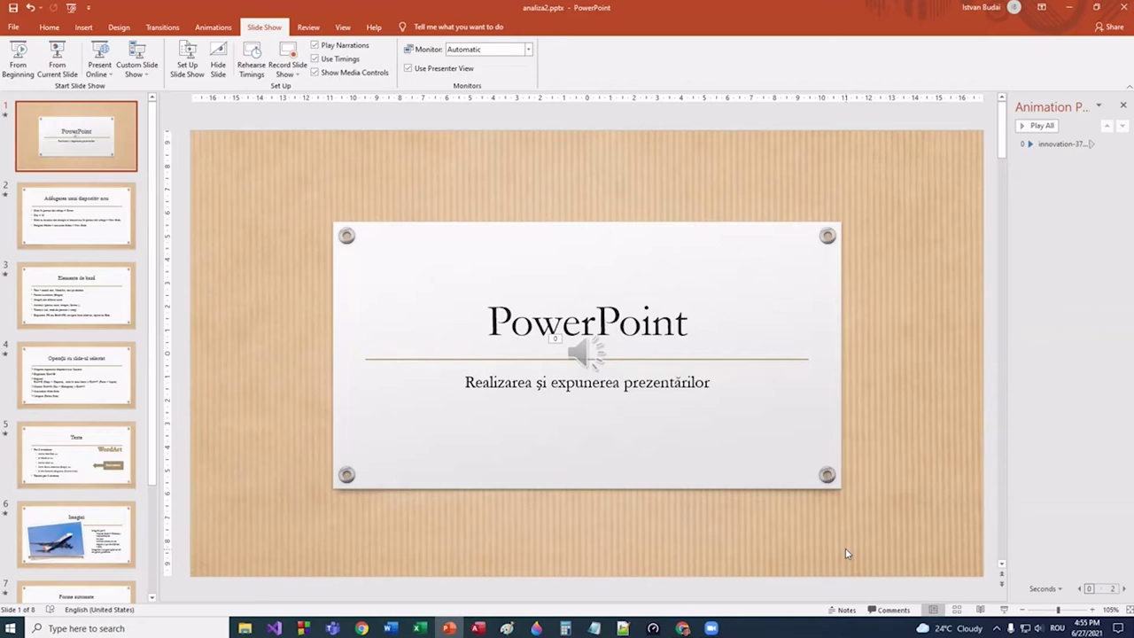
Step: Start the slide show of analiza2.pptx from the first slide with F5
key(F5)
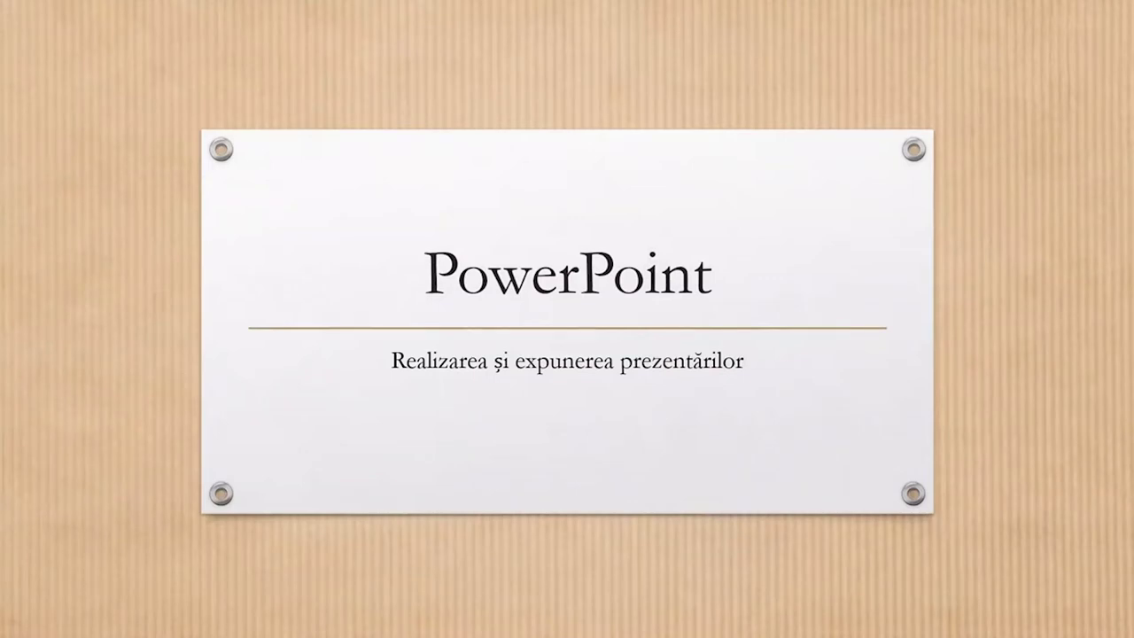
Step: Advance four slides through 'Imagini' and 'Forme automate', then end the show
key(Right)
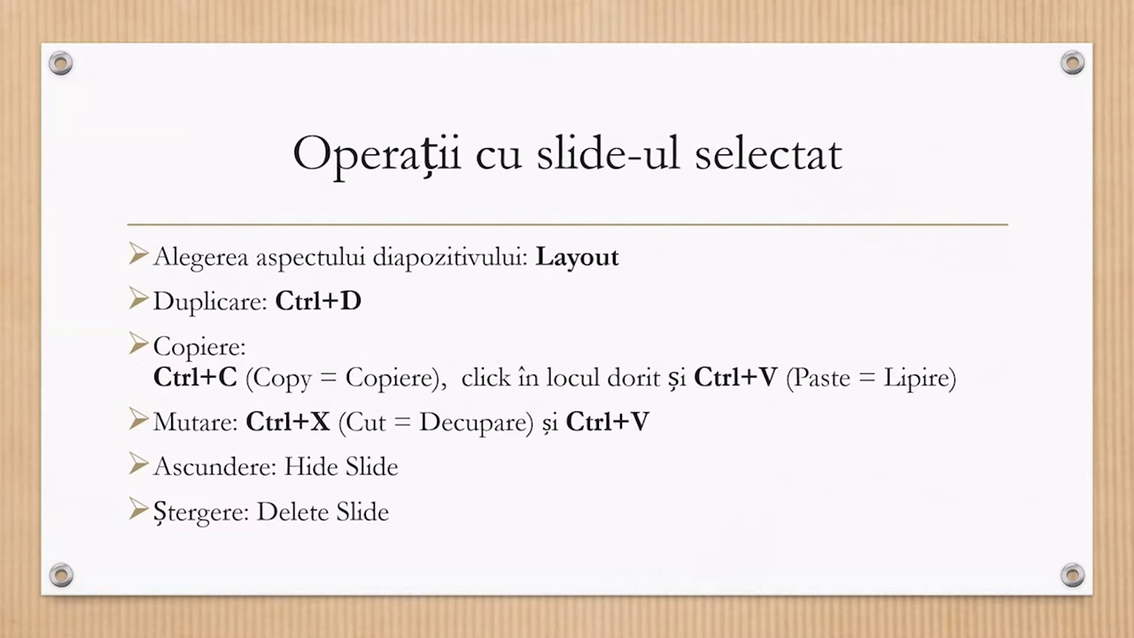
key(Right)
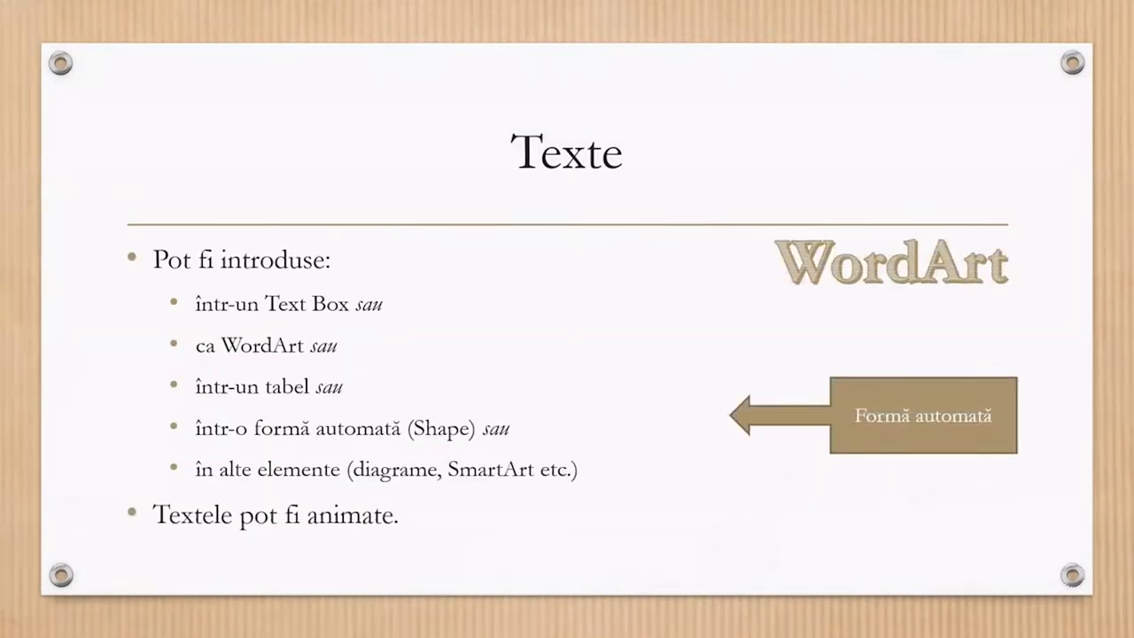
key(Right)
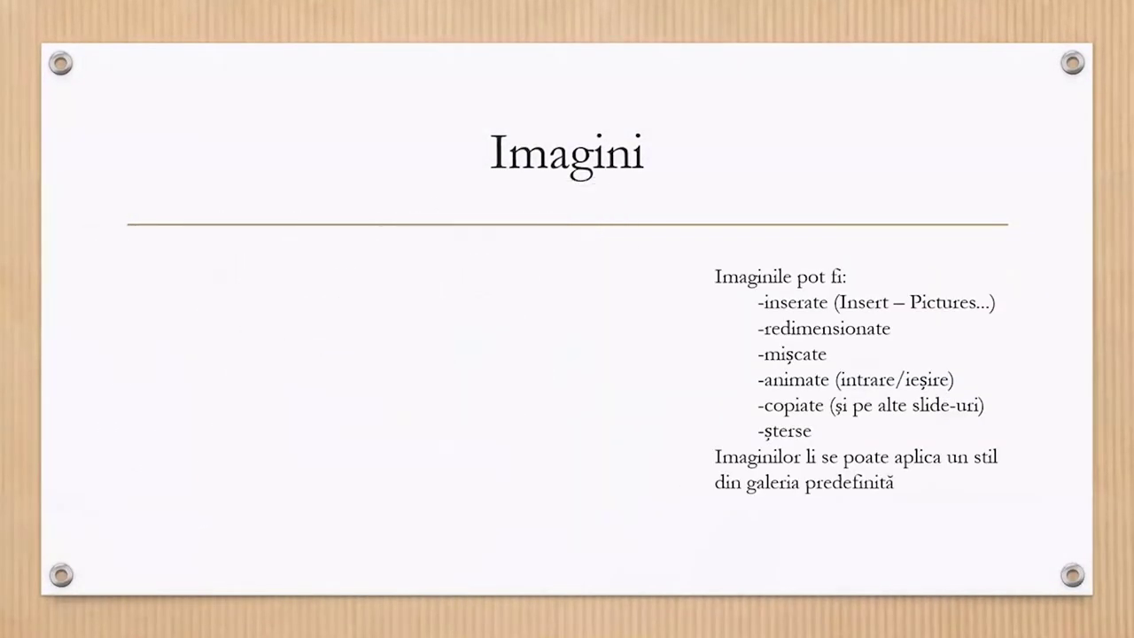
key(Right)
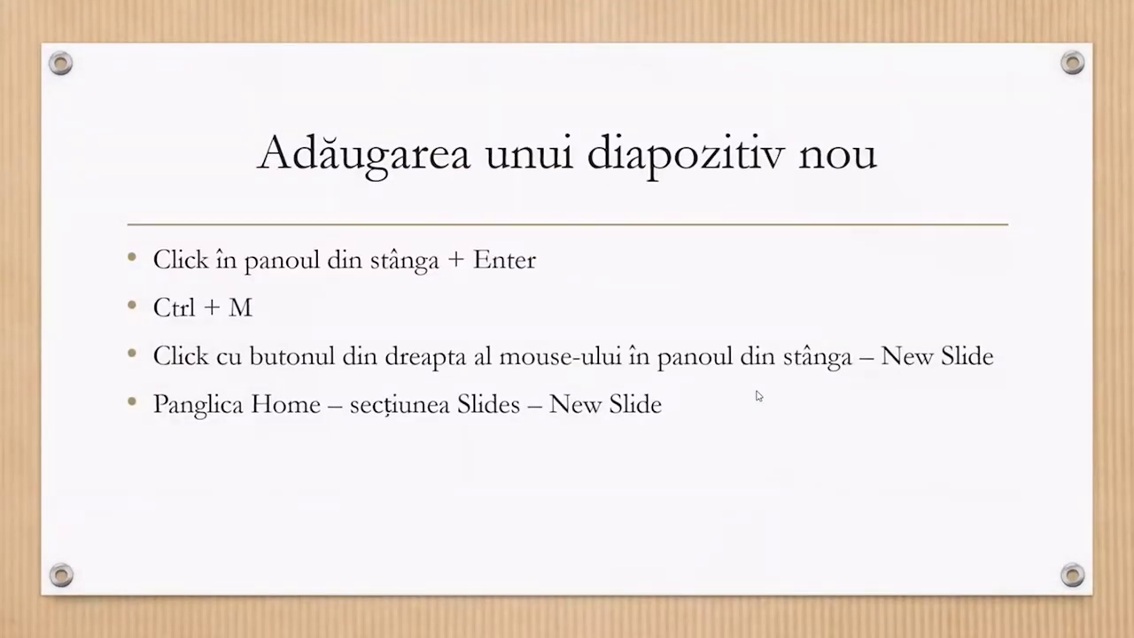
key(Escape)
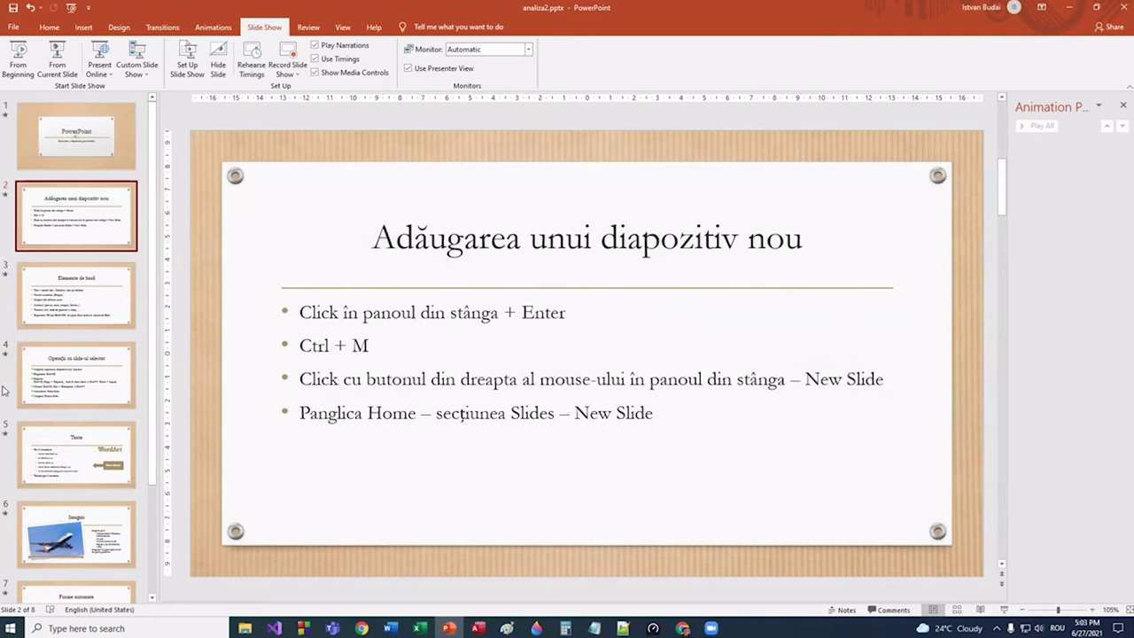
Step: Insert two blank Title and Content slides, one after slide 3 and one after slide 2
click(38, 337)
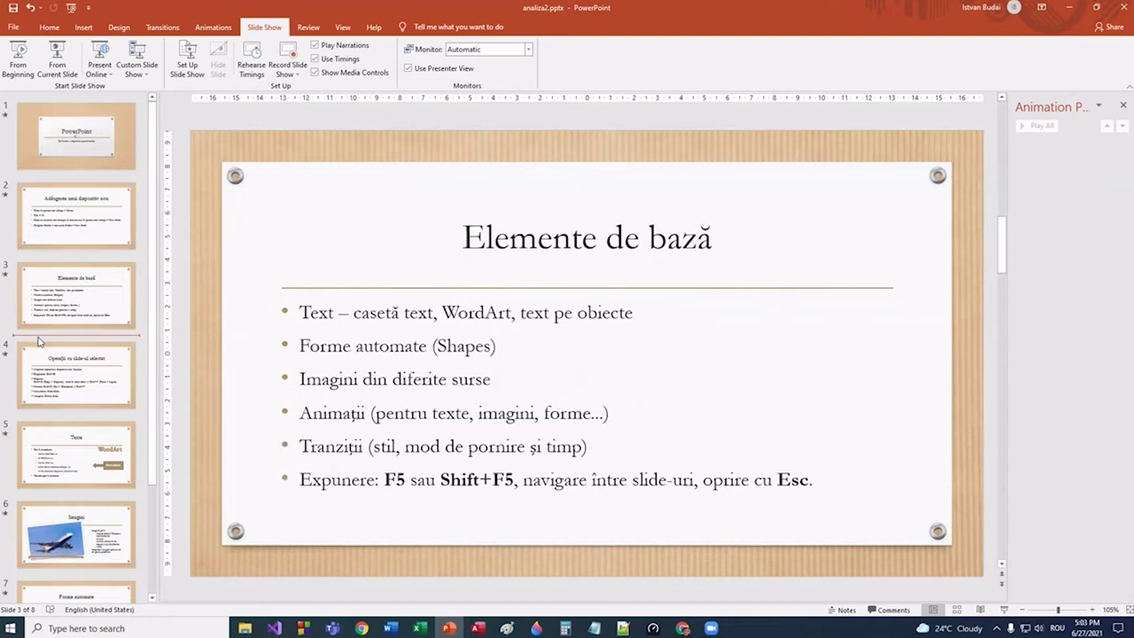
key(Return)
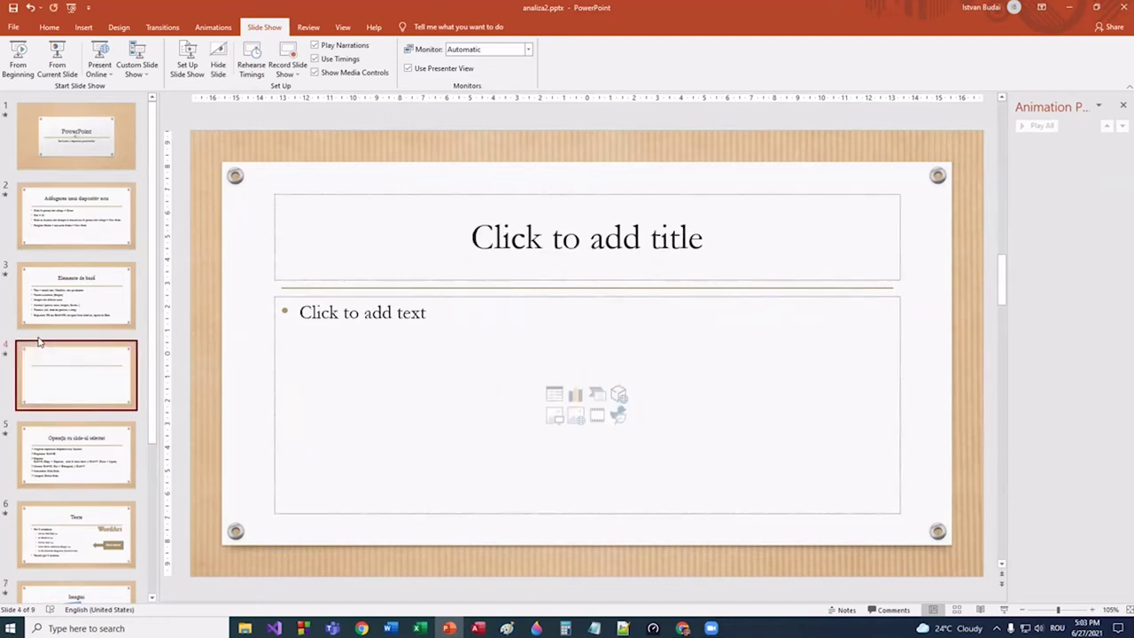
click(82, 217)
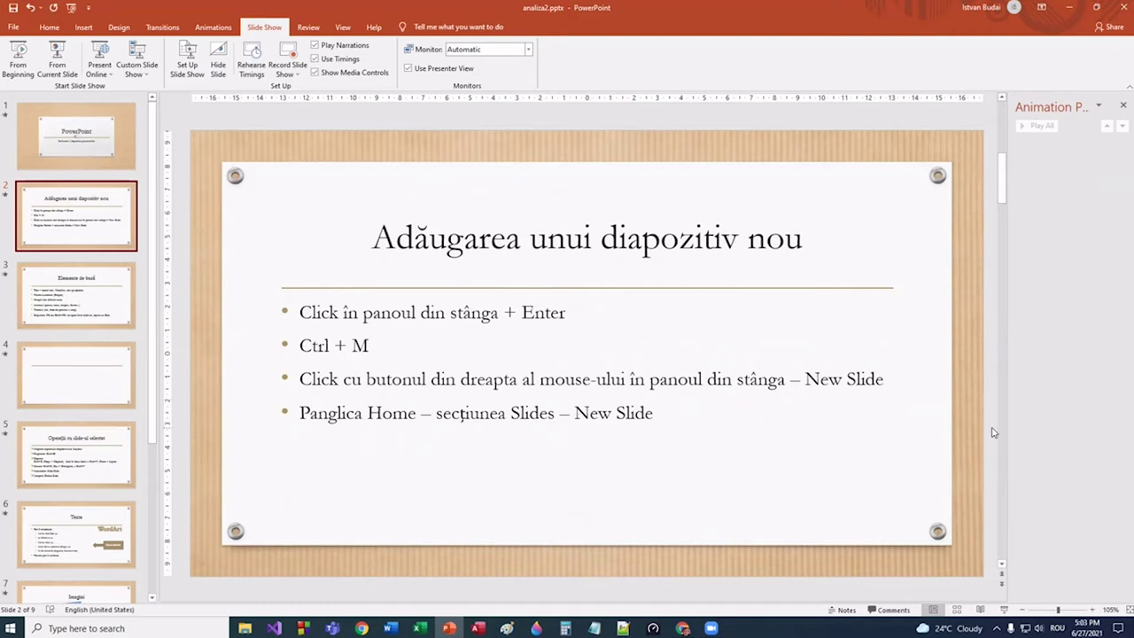
key(ctrl+m)
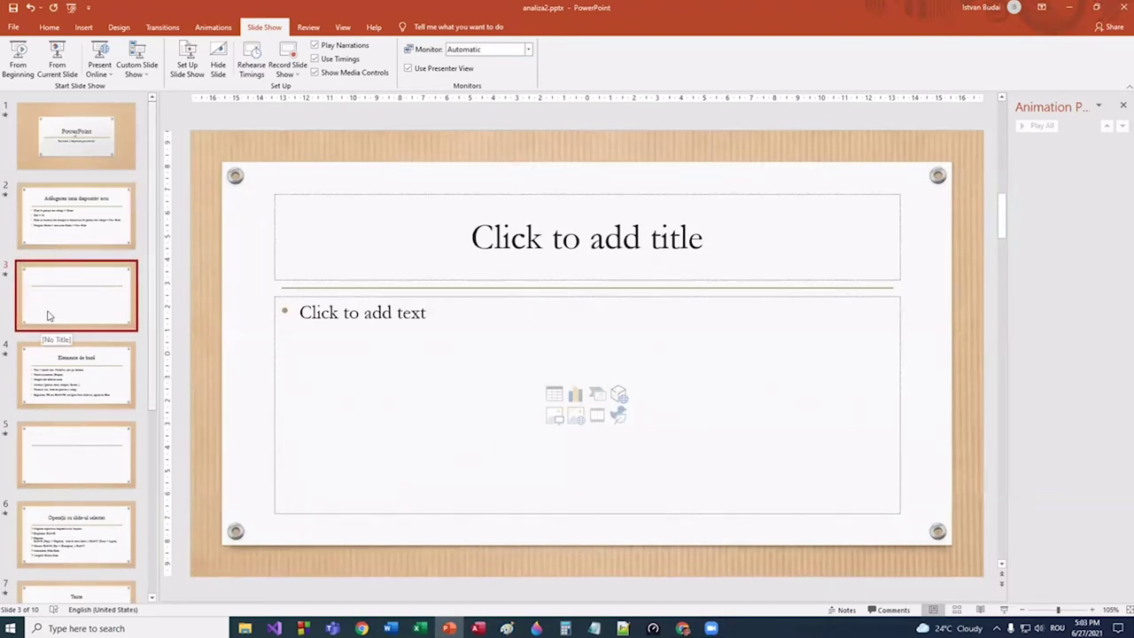
click(107, 244)
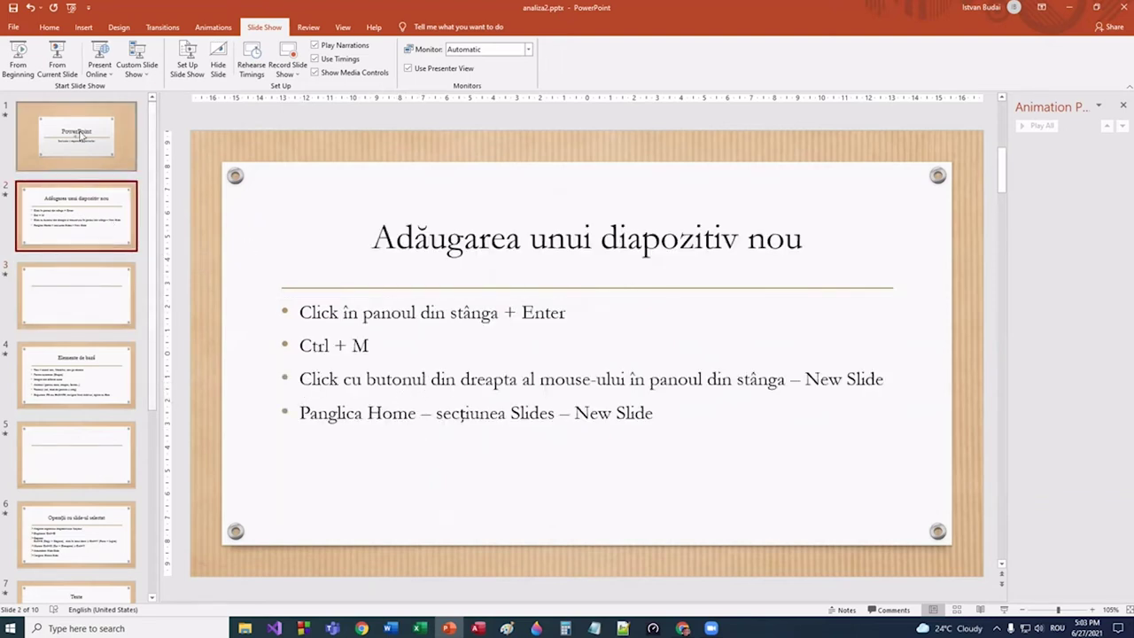
click(51, 28)
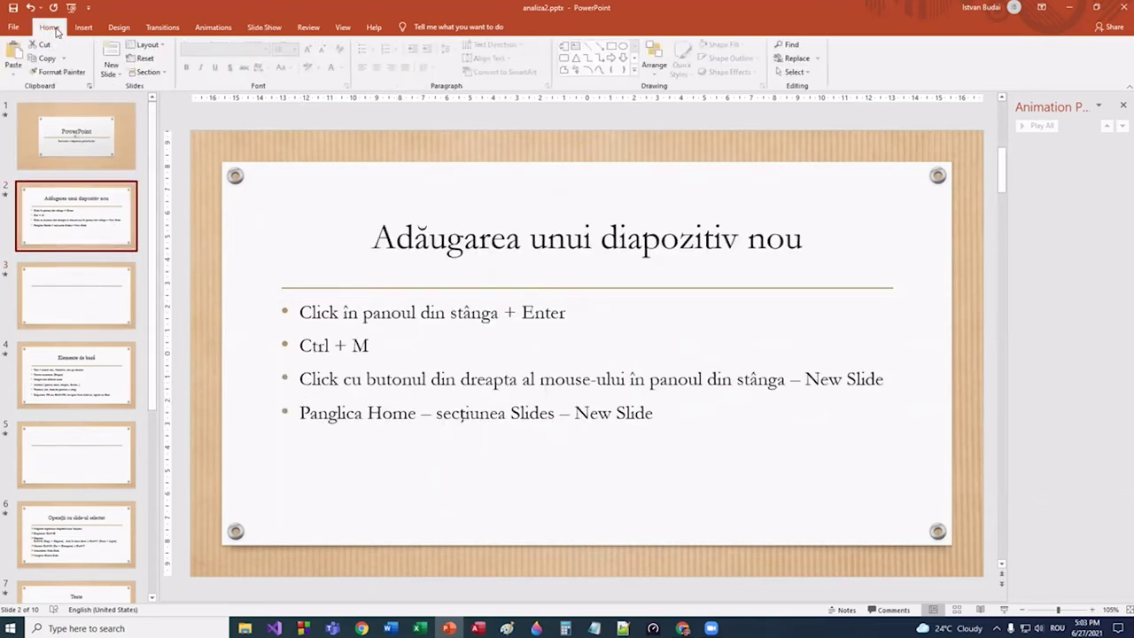
Step: Give the blank slide 3 the Comparison layout
click(111, 66)
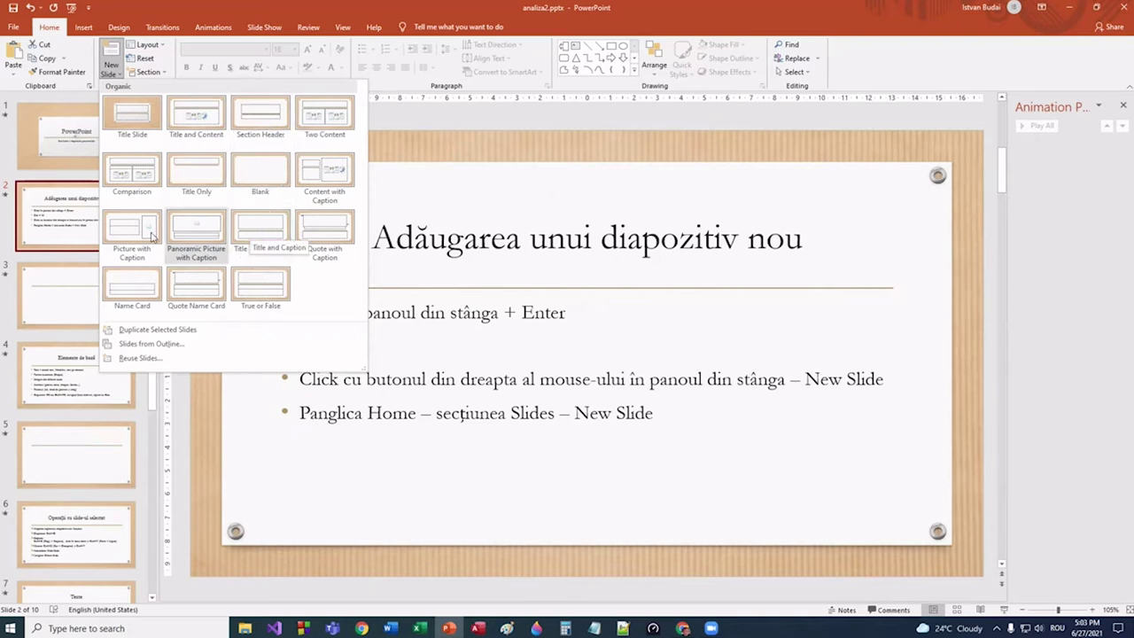
click(62, 293)
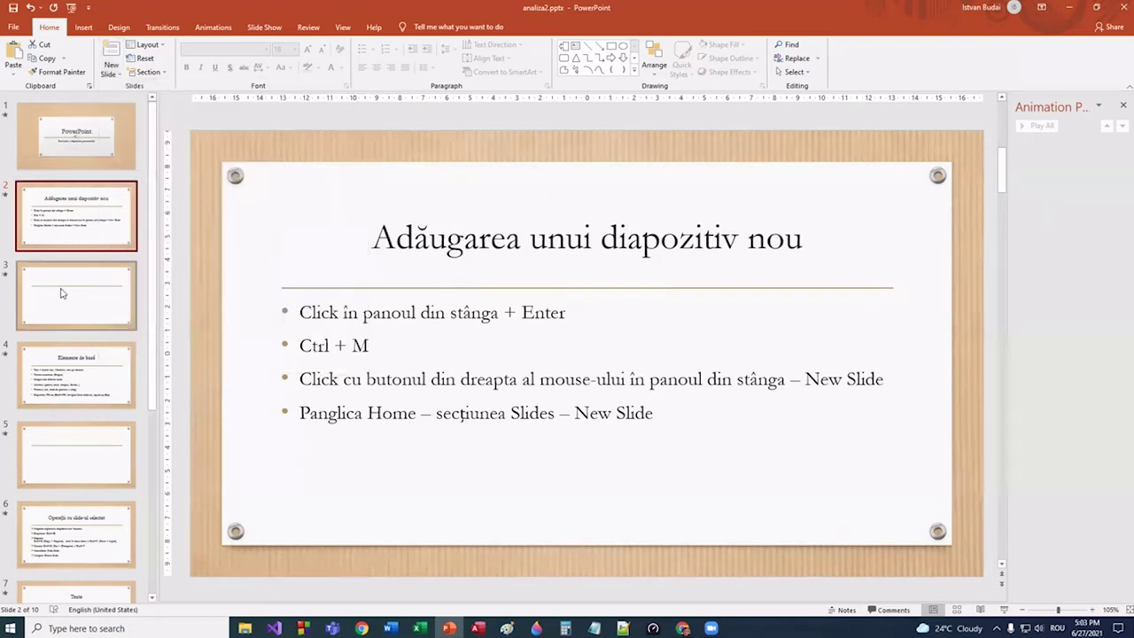
click(62, 293)
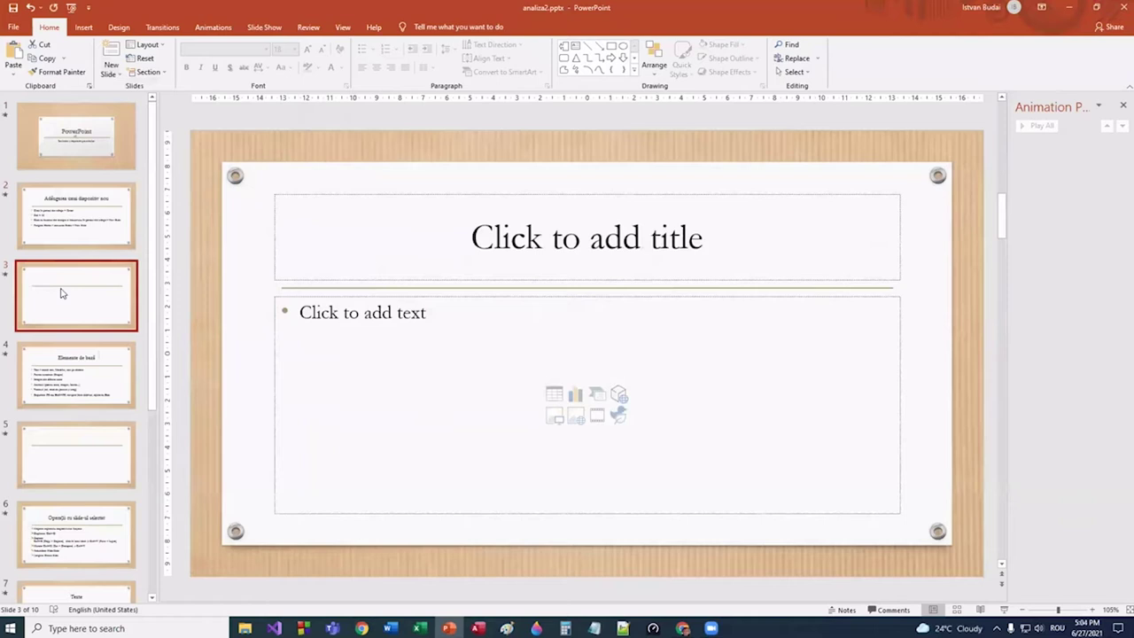
click(162, 47)
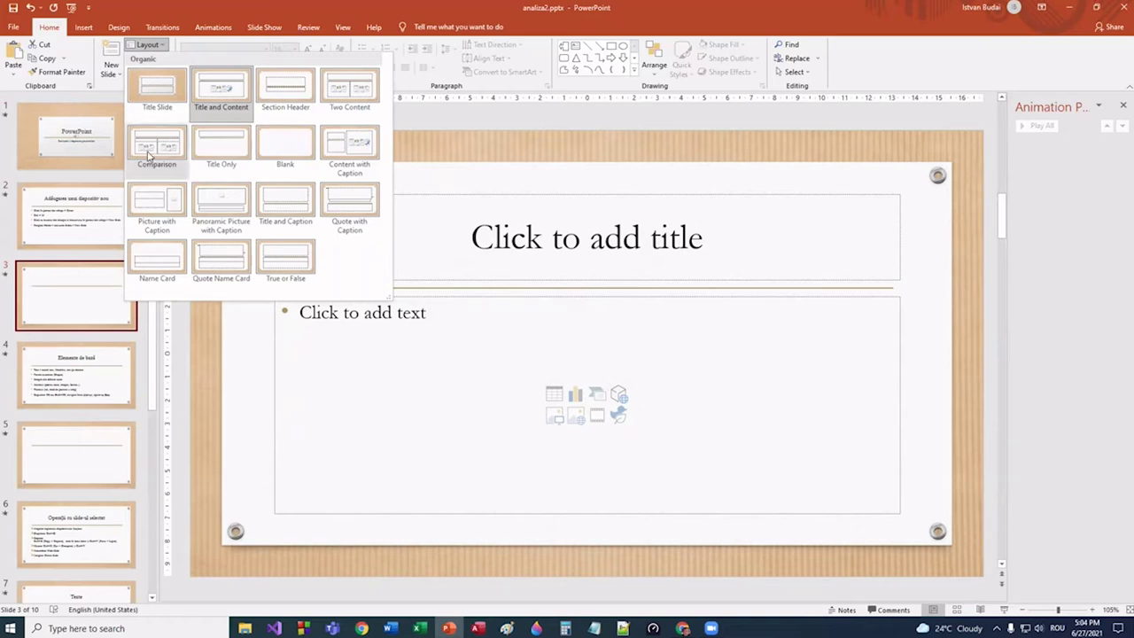
click(151, 149)
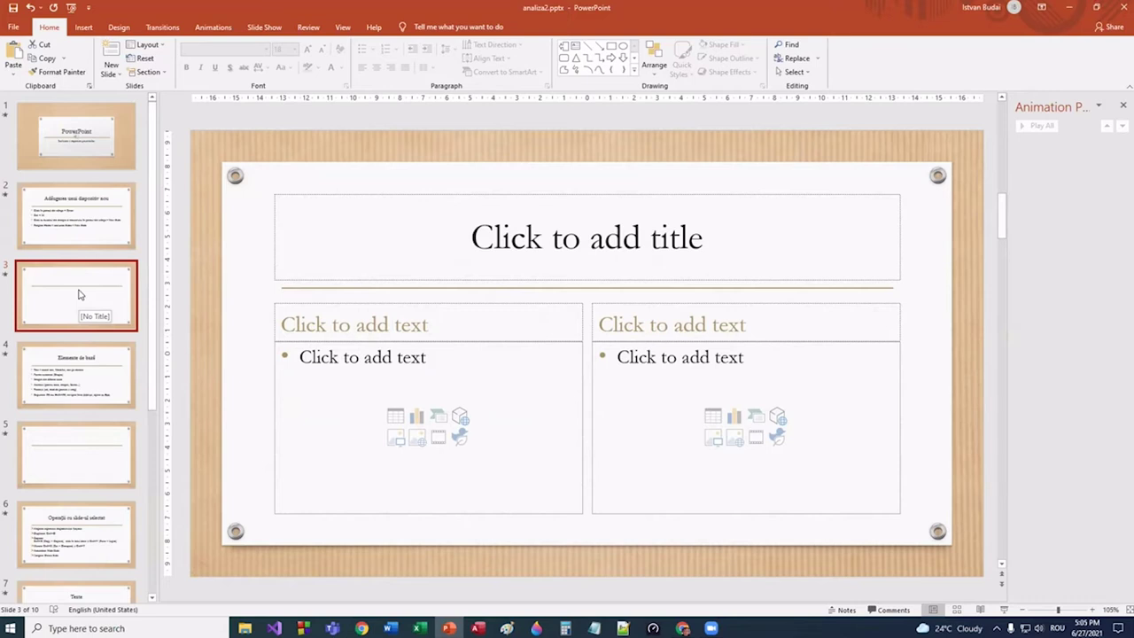
Step: Delete both blank slides 3 and 4, bringing the deck back to 8 slides
key(Delete)
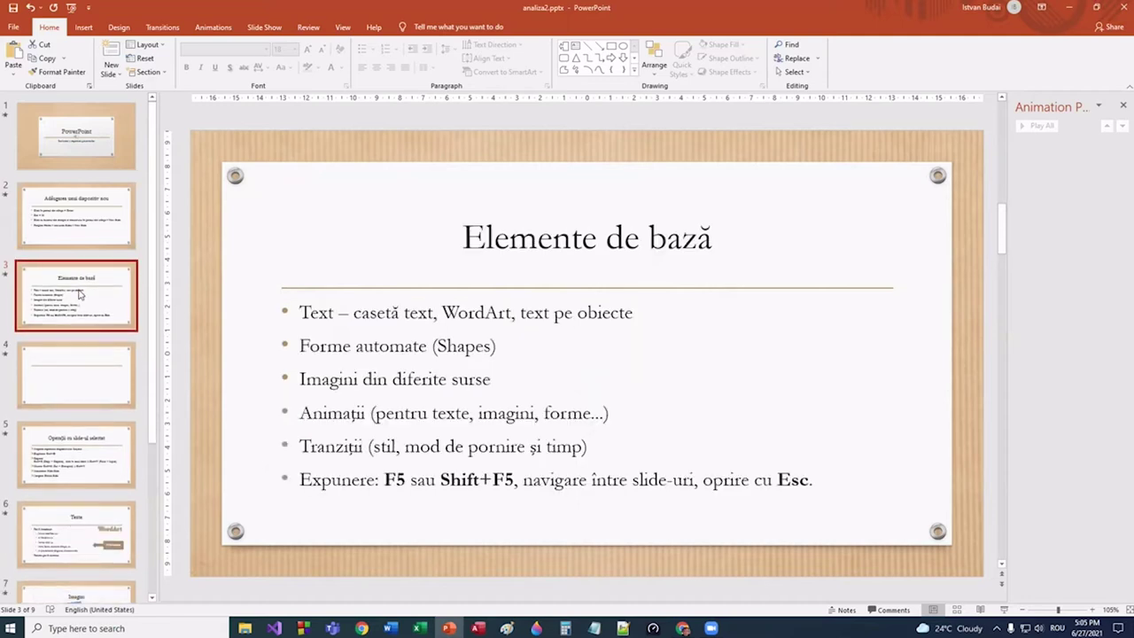
click(55, 381)
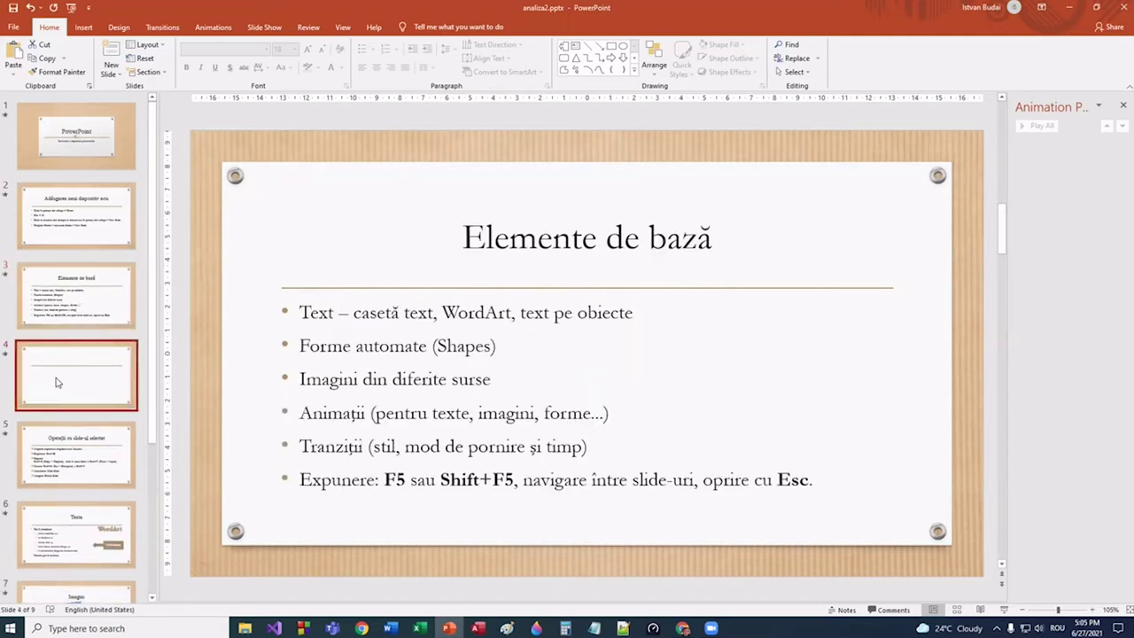
right_click(56, 381)
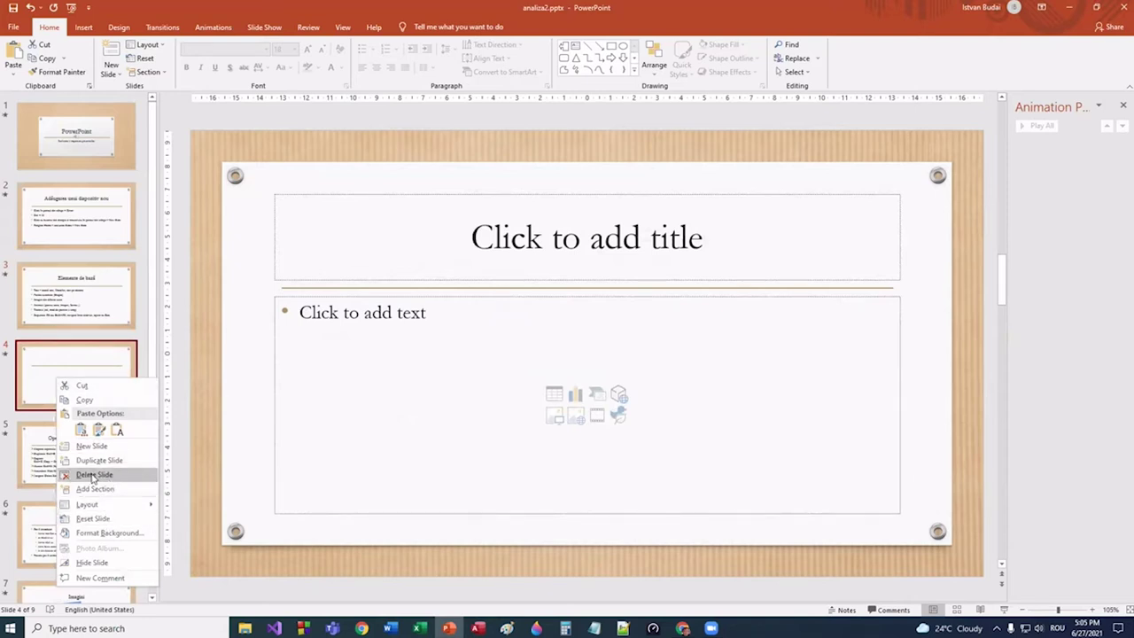
click(93, 476)
key(Up)
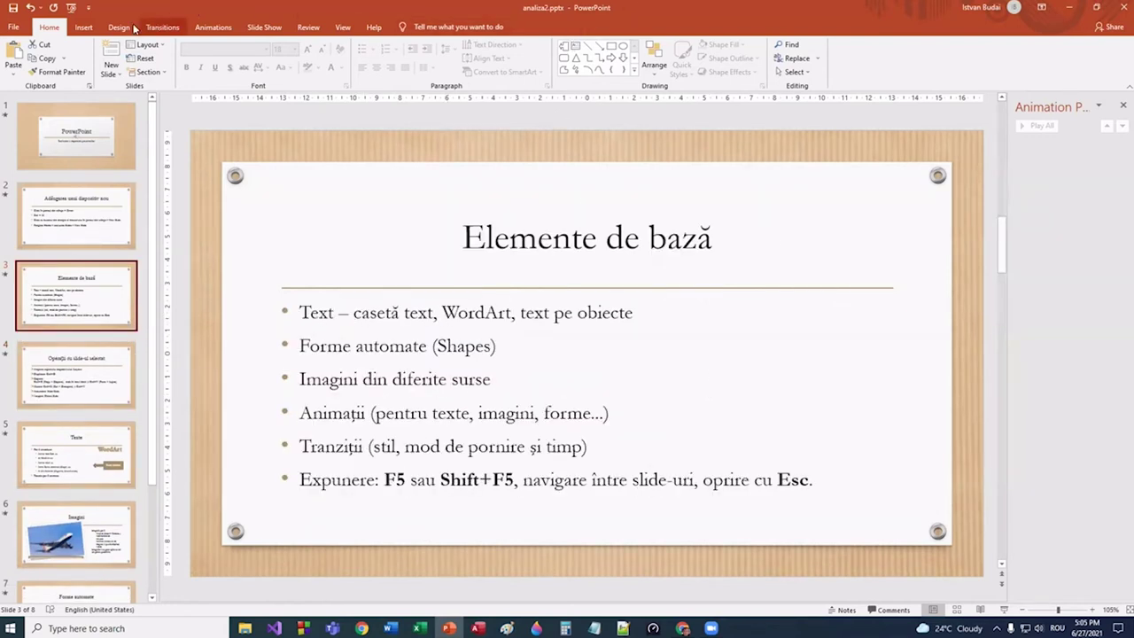
click(84, 27)
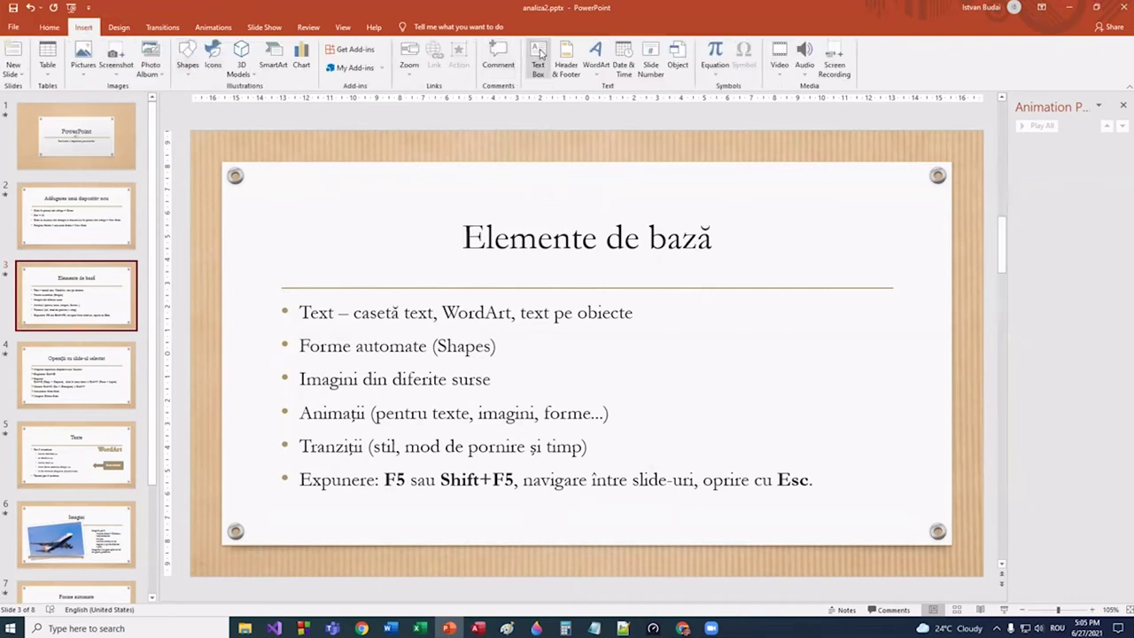
click(539, 64)
drag(678, 316, 843, 367)
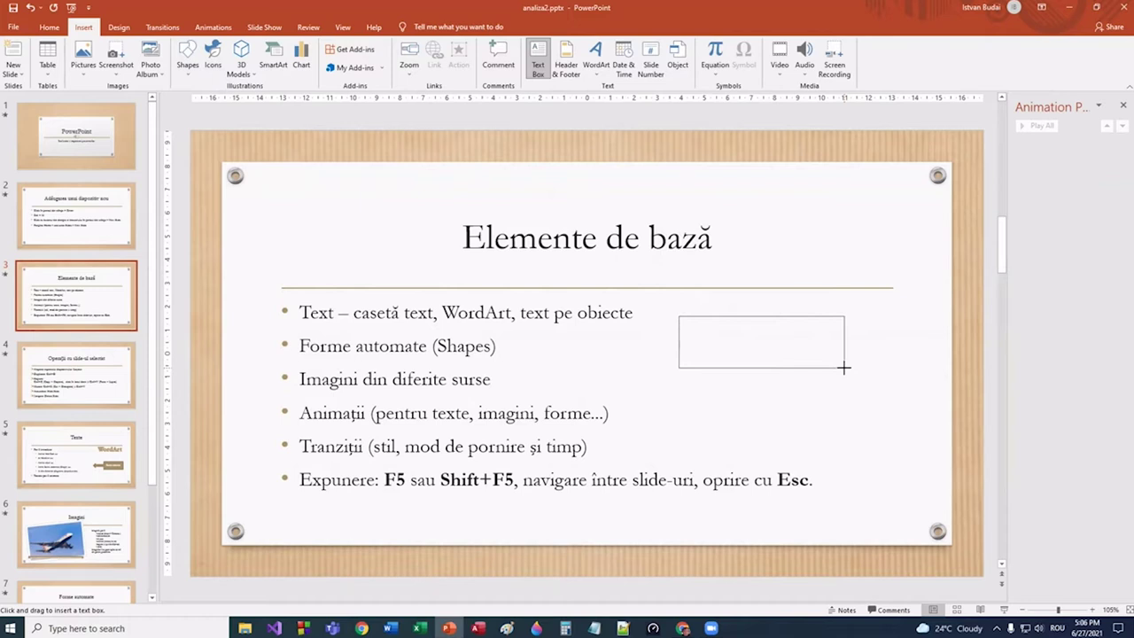
drag(843, 367, 843, 366)
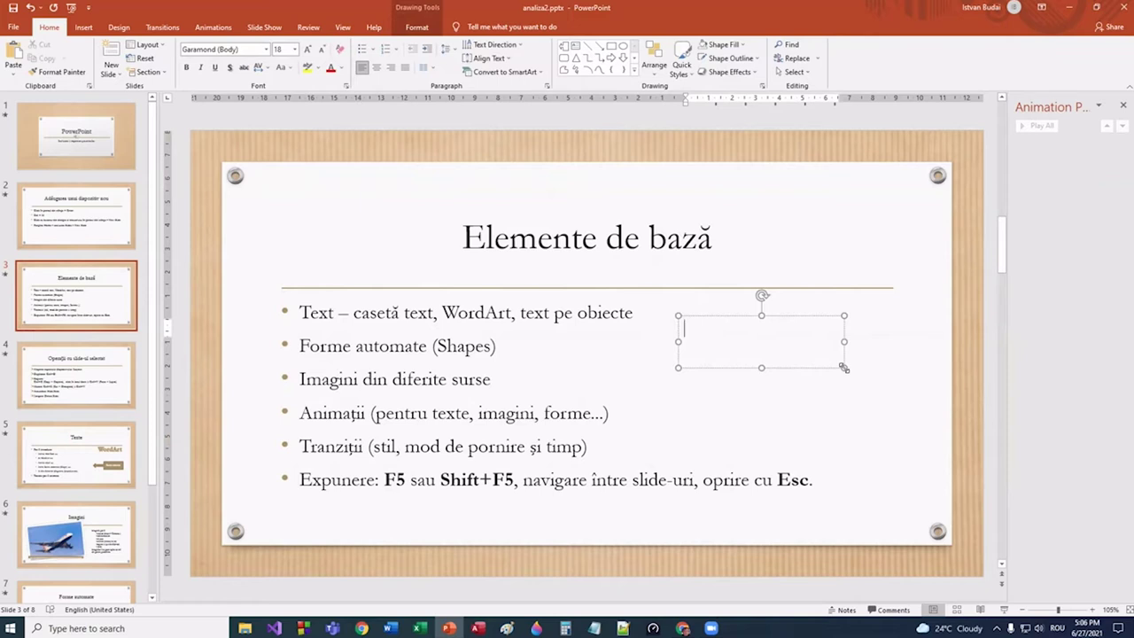
text(Text...)
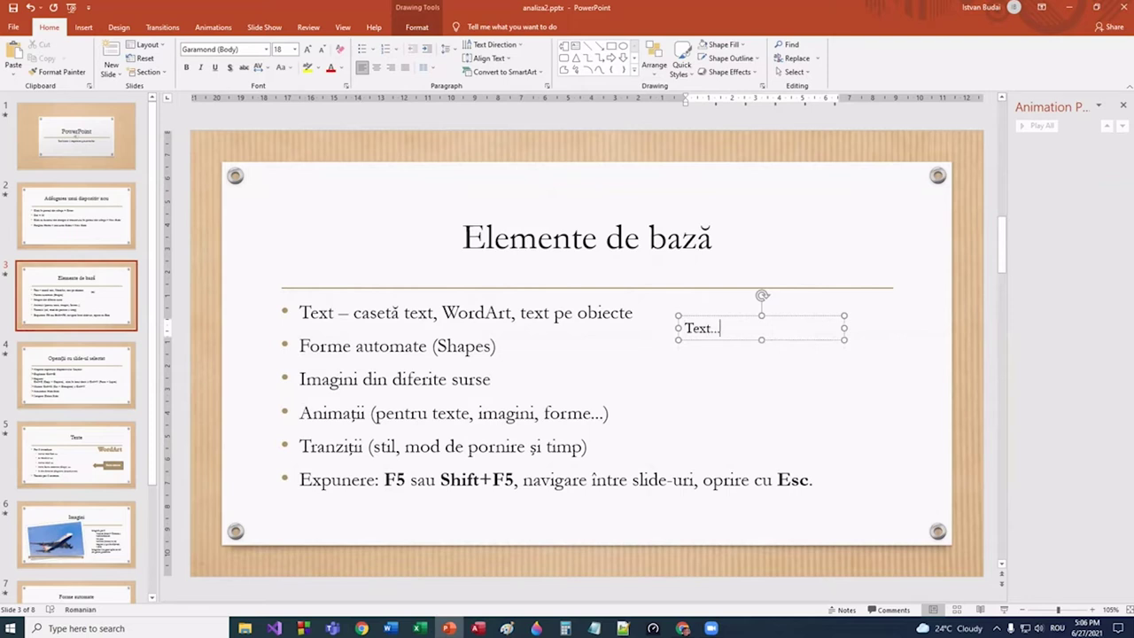
click(831, 388)
click(719, 330)
click(724, 318)
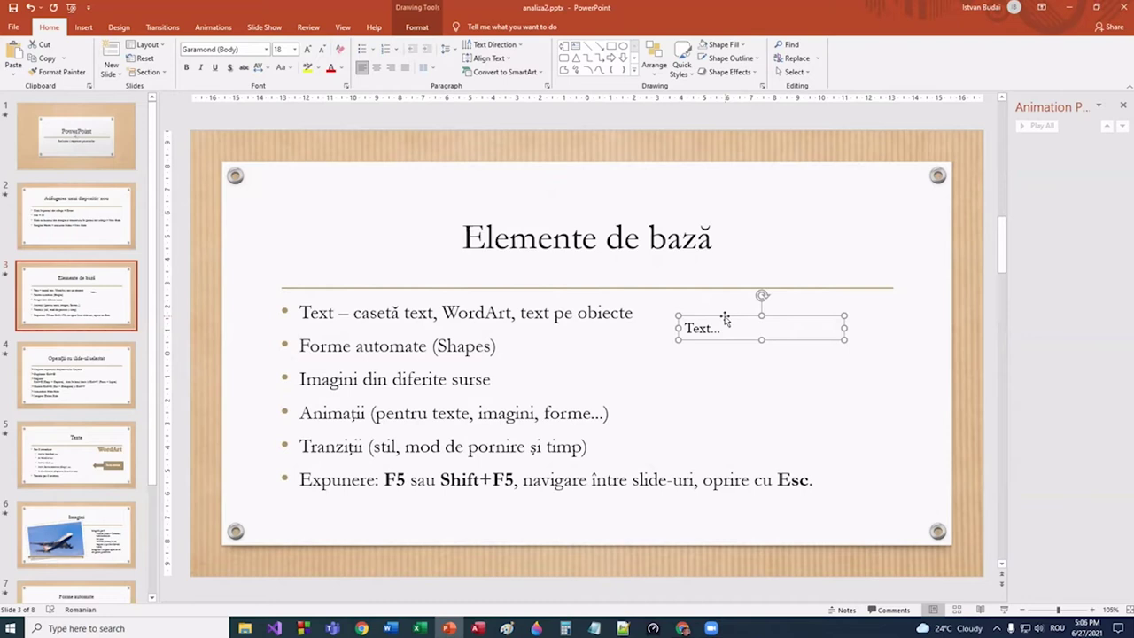
key(Delete)
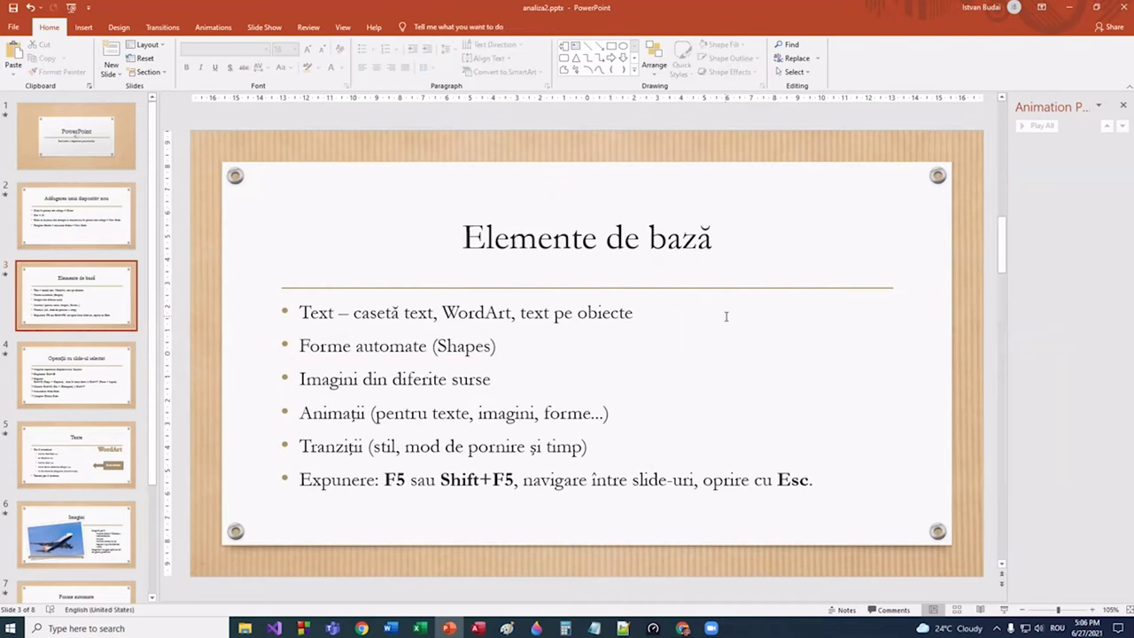
click(83, 27)
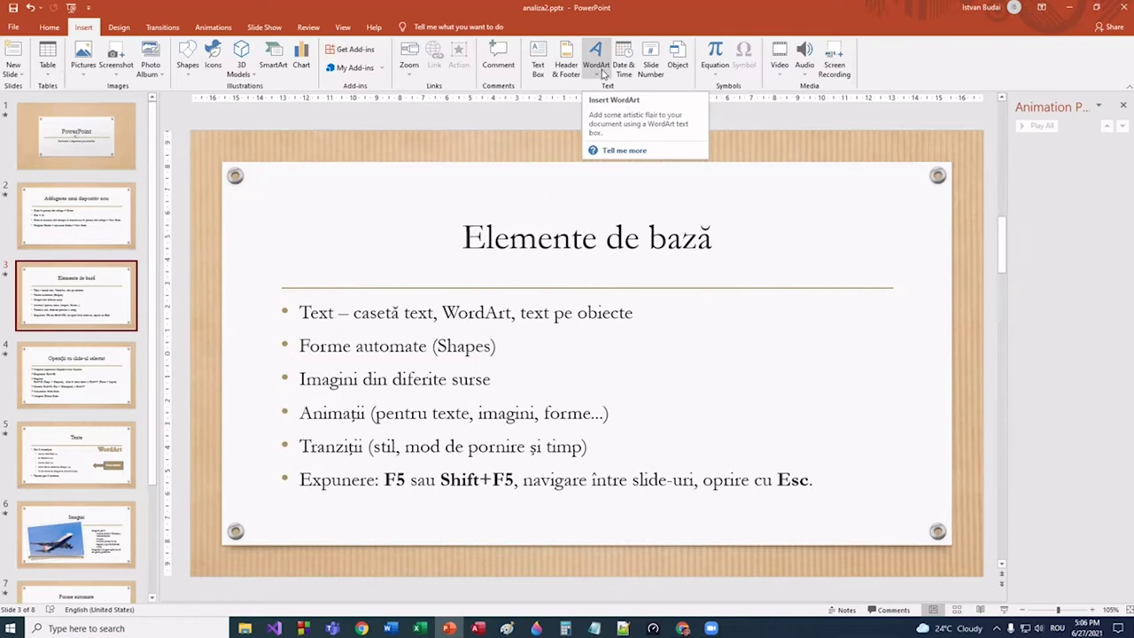
click(601, 73)
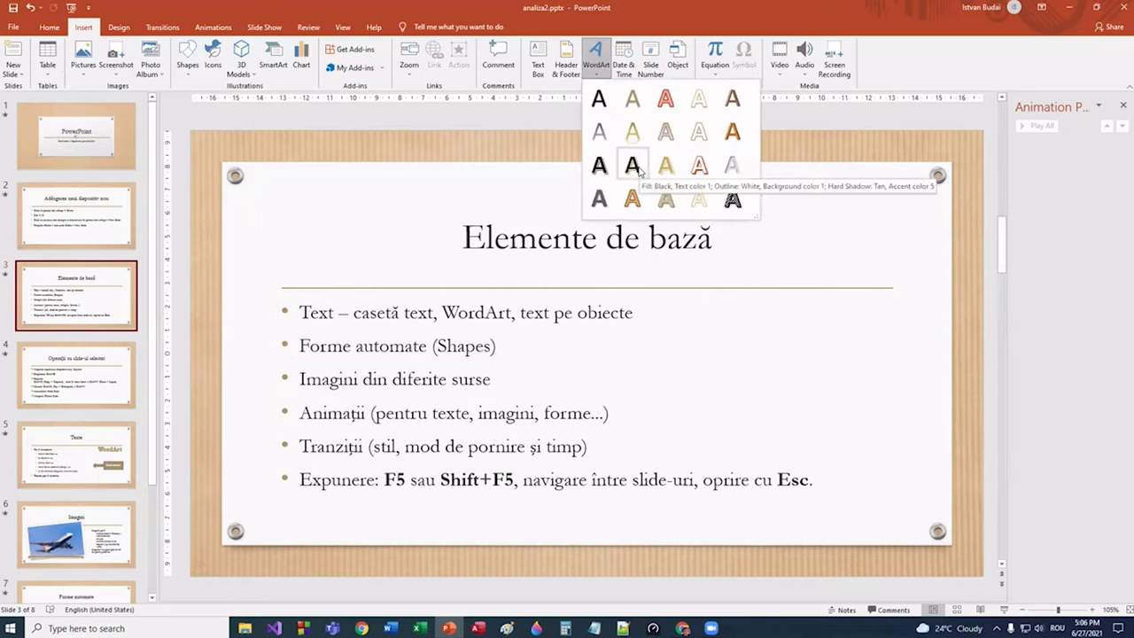
click(633, 166)
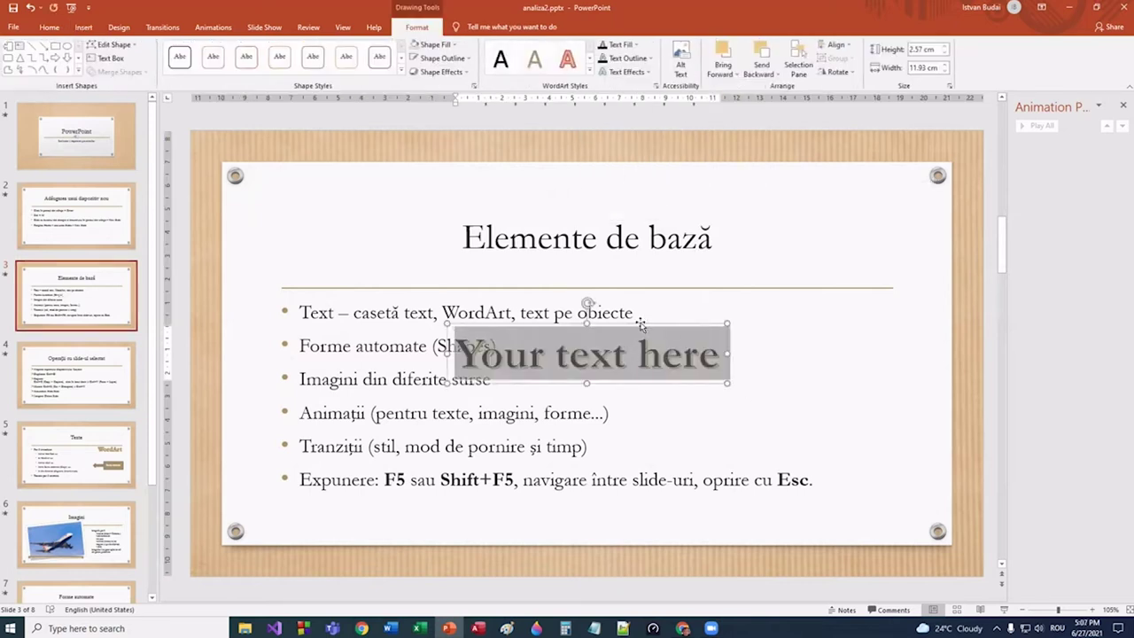
mouse_move(640, 324)
mouse_down()
mouse_move(783, 317)
mouse_move(824, 340)
mouse_up()
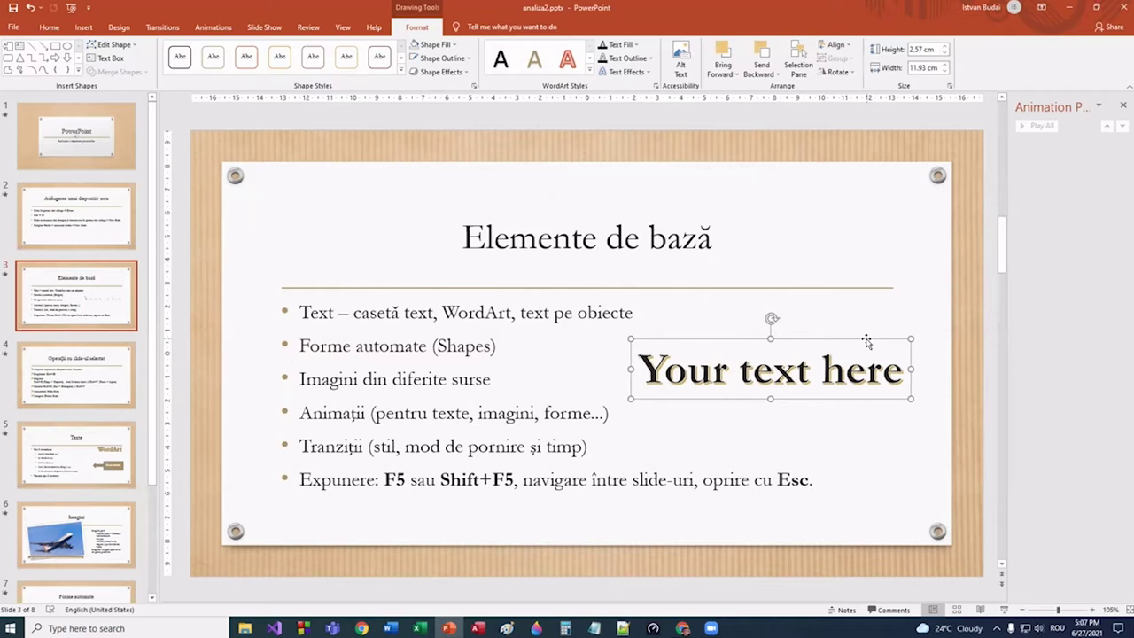
click(899, 373)
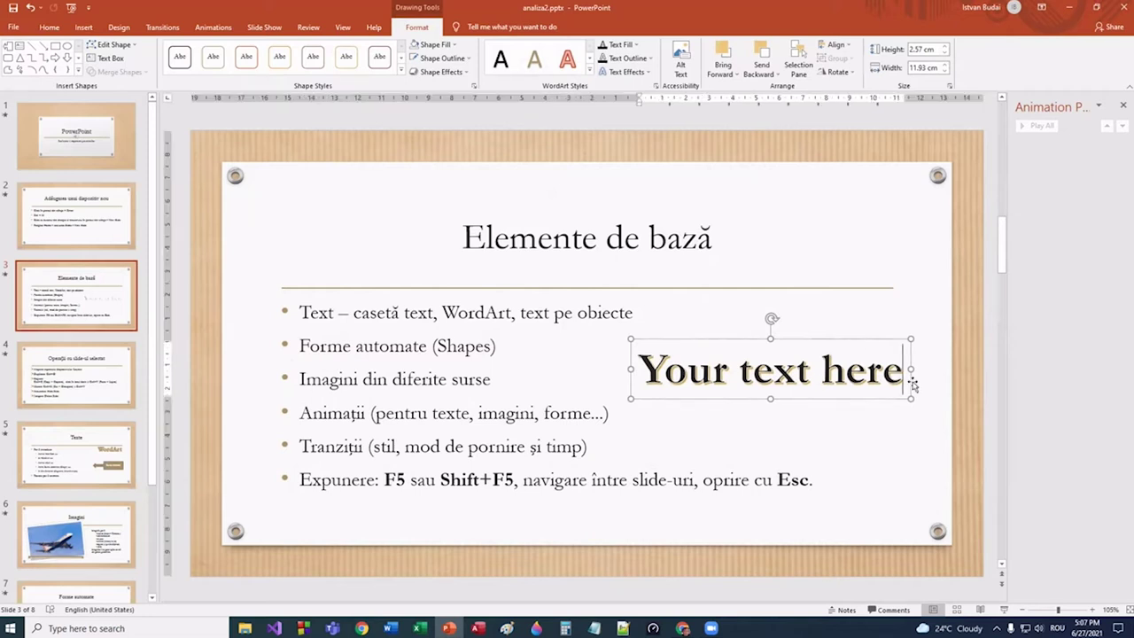
key(BackSpace)
key(BackSpace)
key(BackSpace)
key(BackSpace)
key(BackSpace)
key(BackSpace)
key(BackSpace)
key(BackSpace)
key(BackSpace)
key(BackSpace)
key(BackSpace)
key(BackSpace)
key(BackSpace)
text(Word)
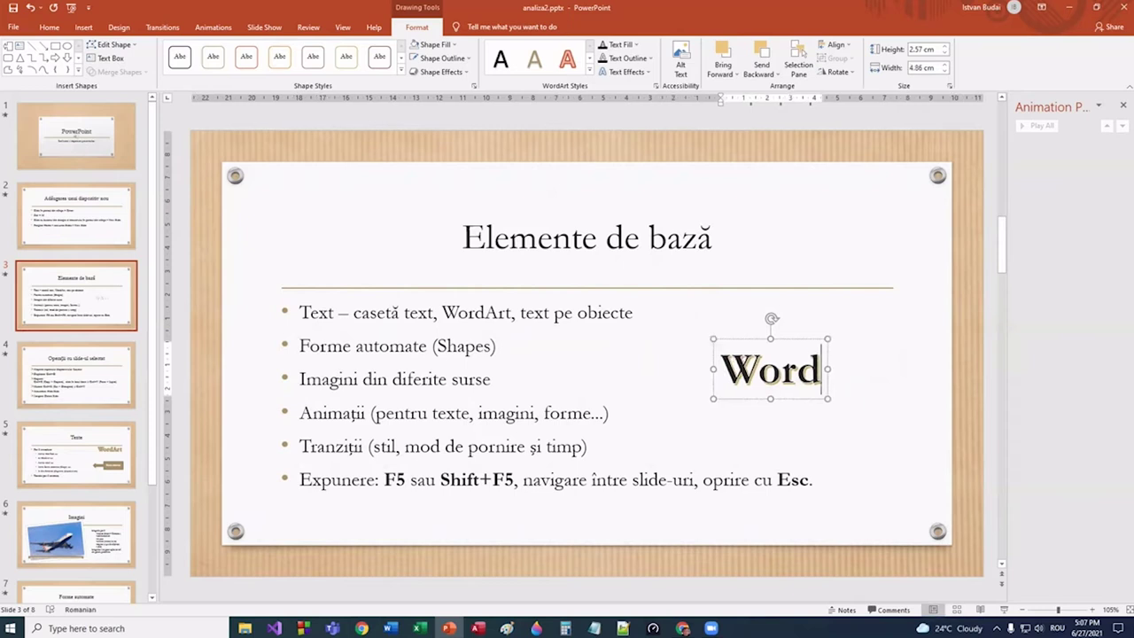
text(Art)
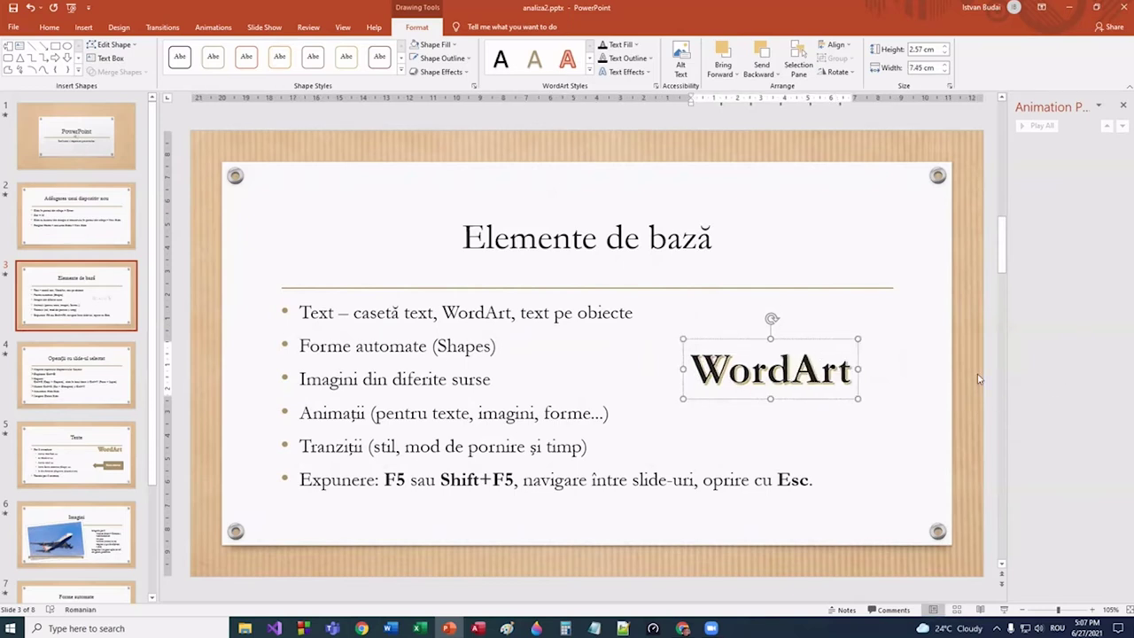
click(944, 382)
click(842, 367)
click(821, 340)
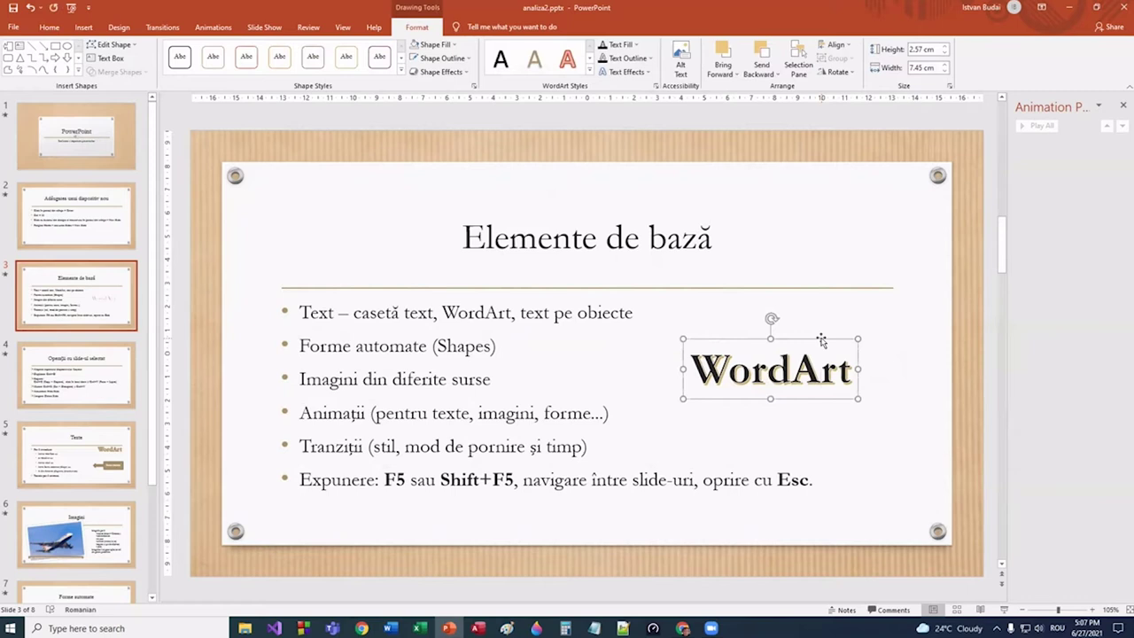
click(589, 74)
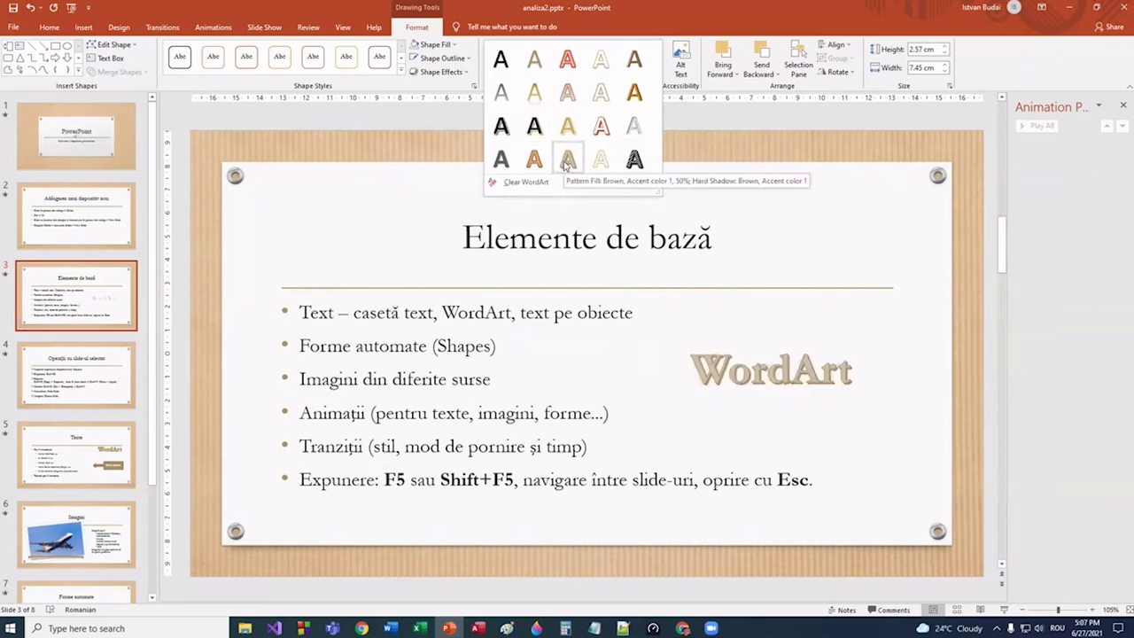
click(808, 341)
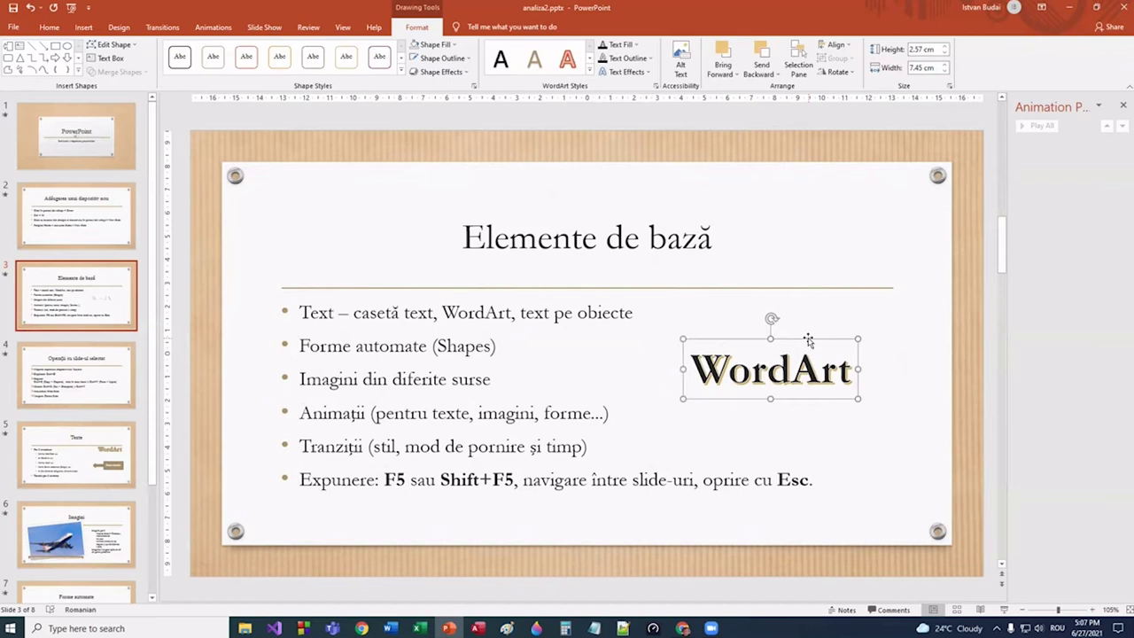
click(590, 72)
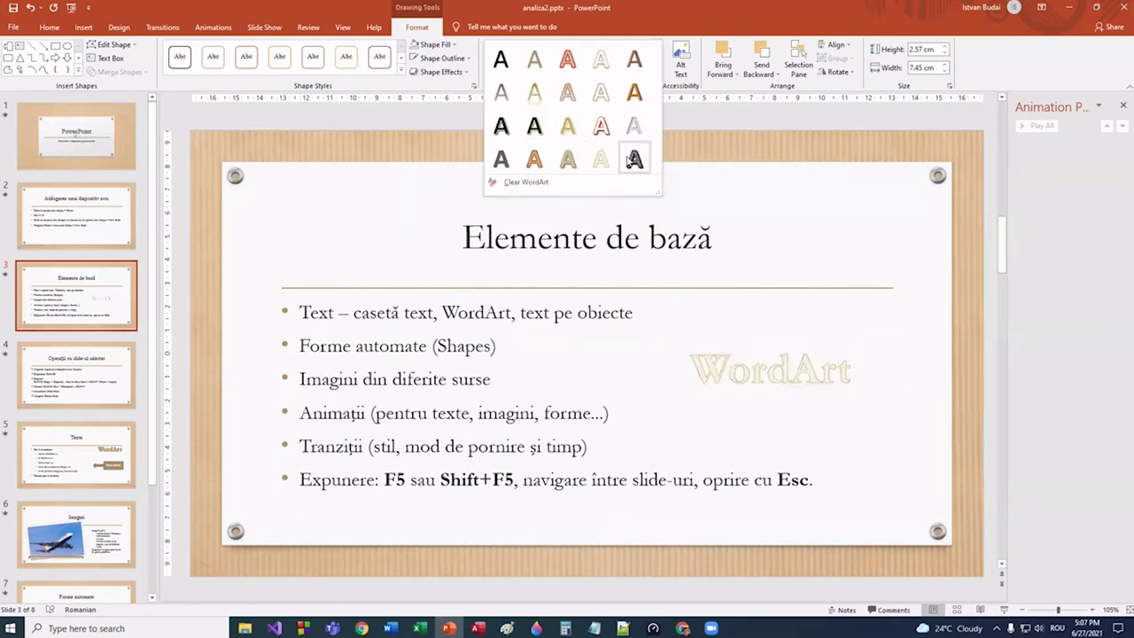
key(Delete)
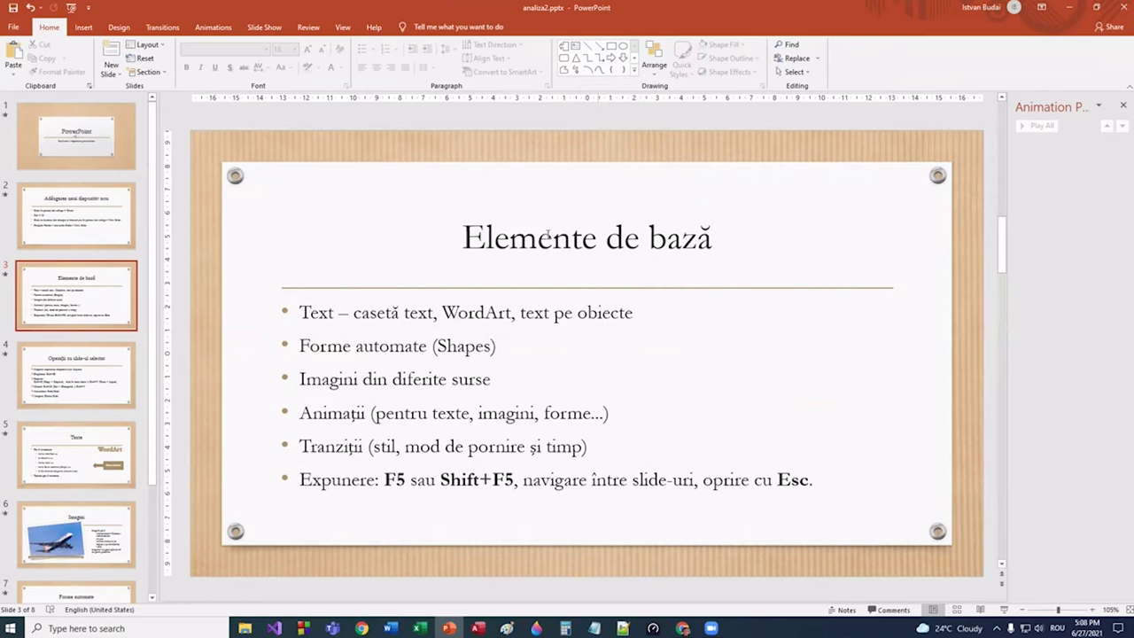
click(83, 27)
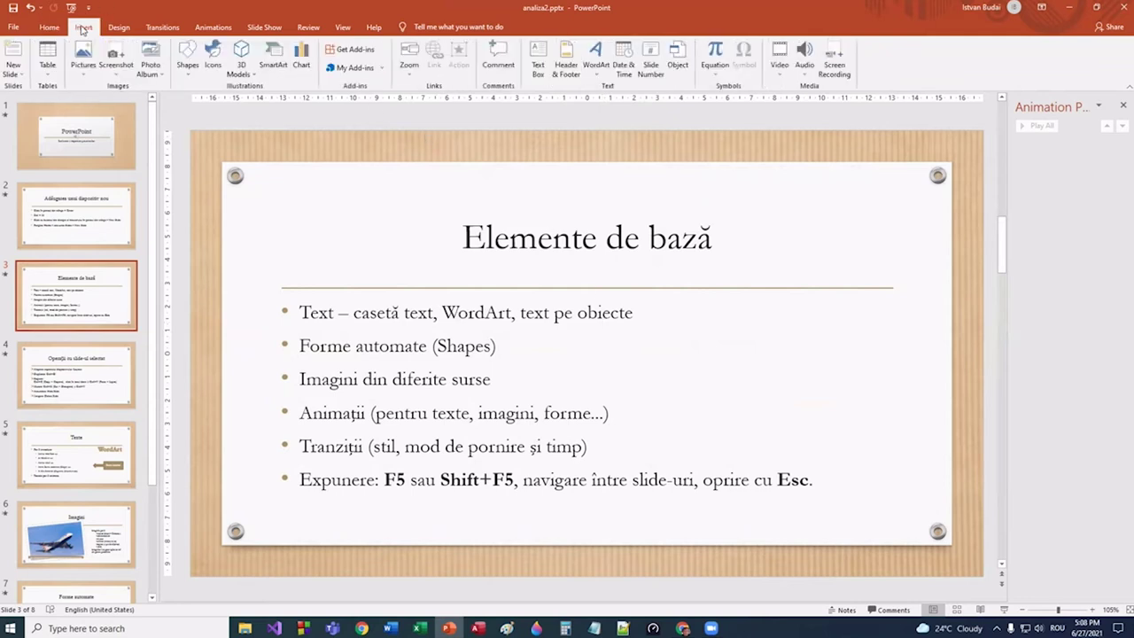
click(188, 75)
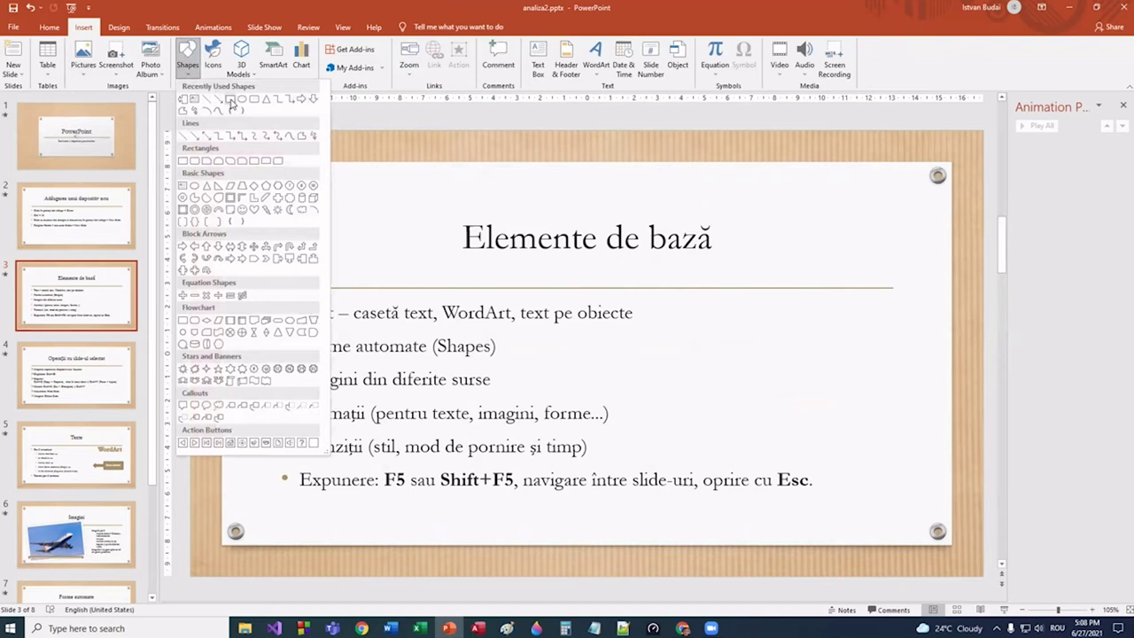
click(231, 99)
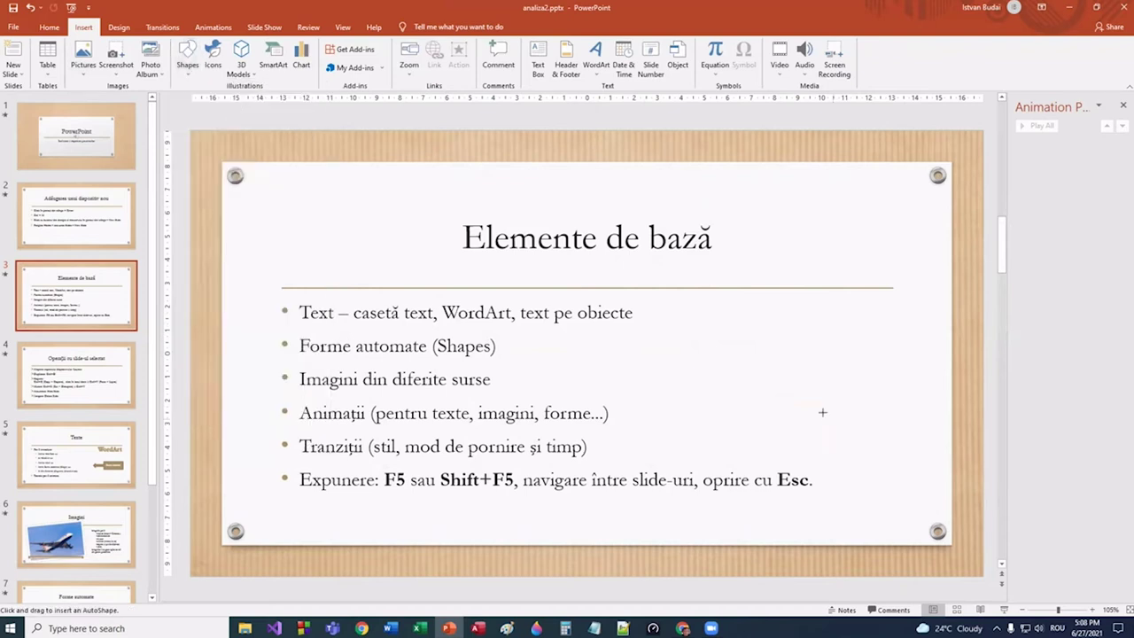
drag(714, 323, 828, 383)
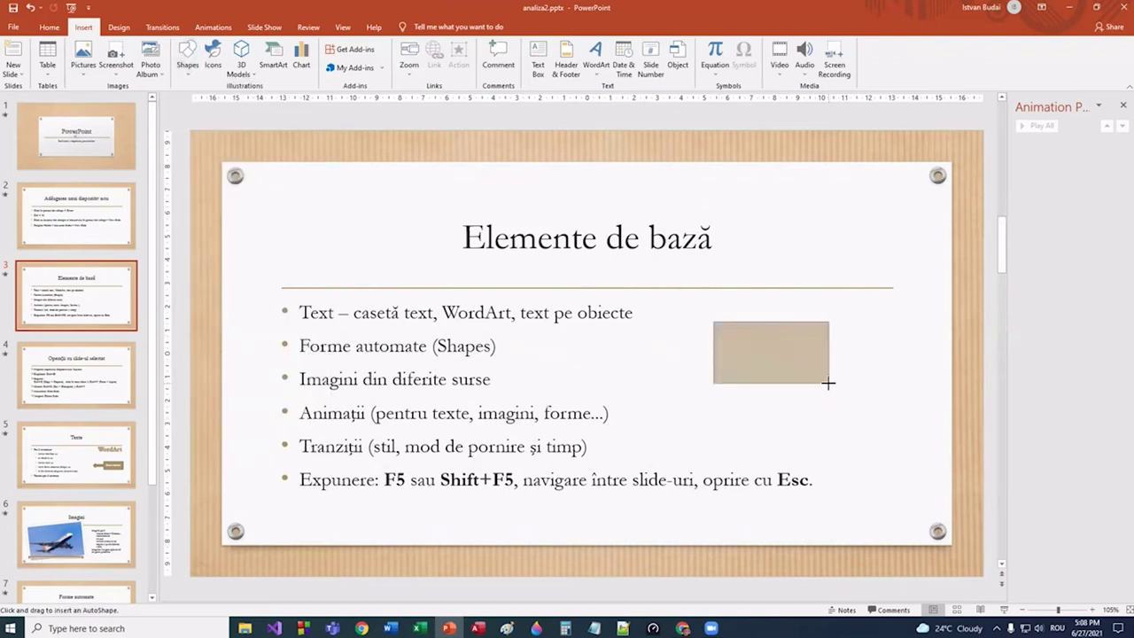
drag(828, 383, 830, 385)
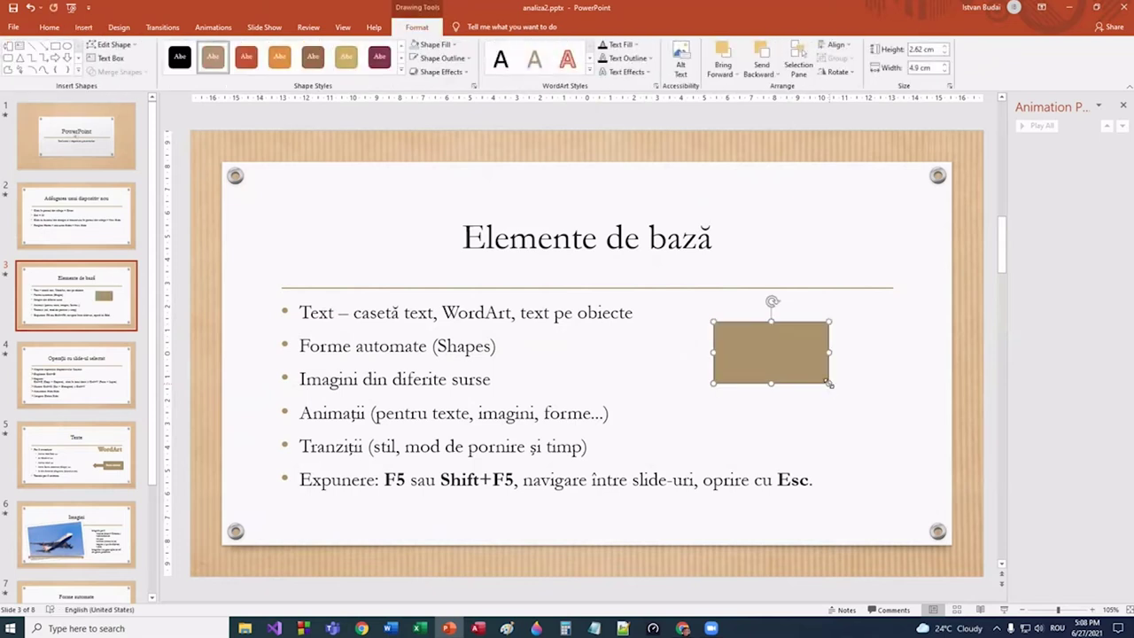
text(Text)
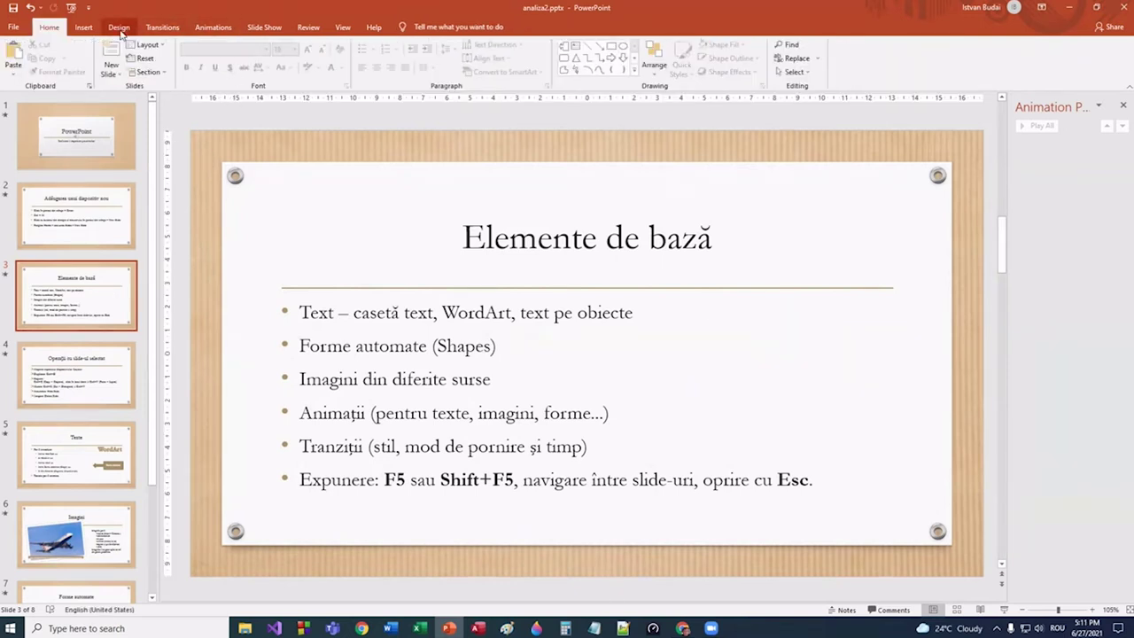
click(84, 28)
Step: Insert the orange watch online picture from the Apple results, shrink it to about 7.27 cm, and place it right of the text
click(86, 77)
click(106, 122)
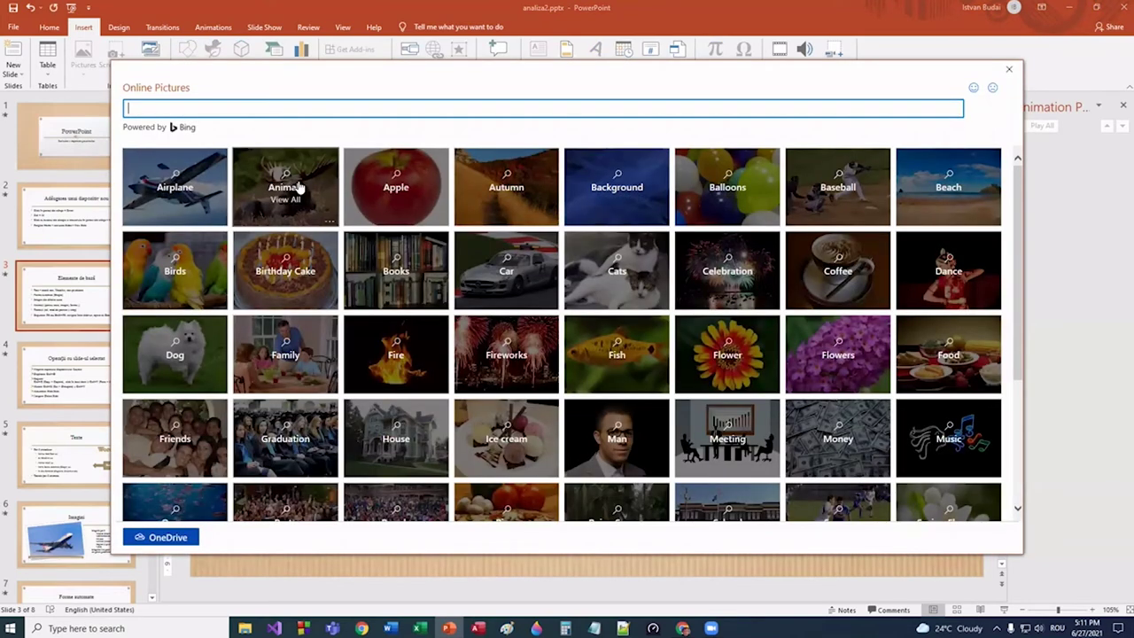
click(395, 187)
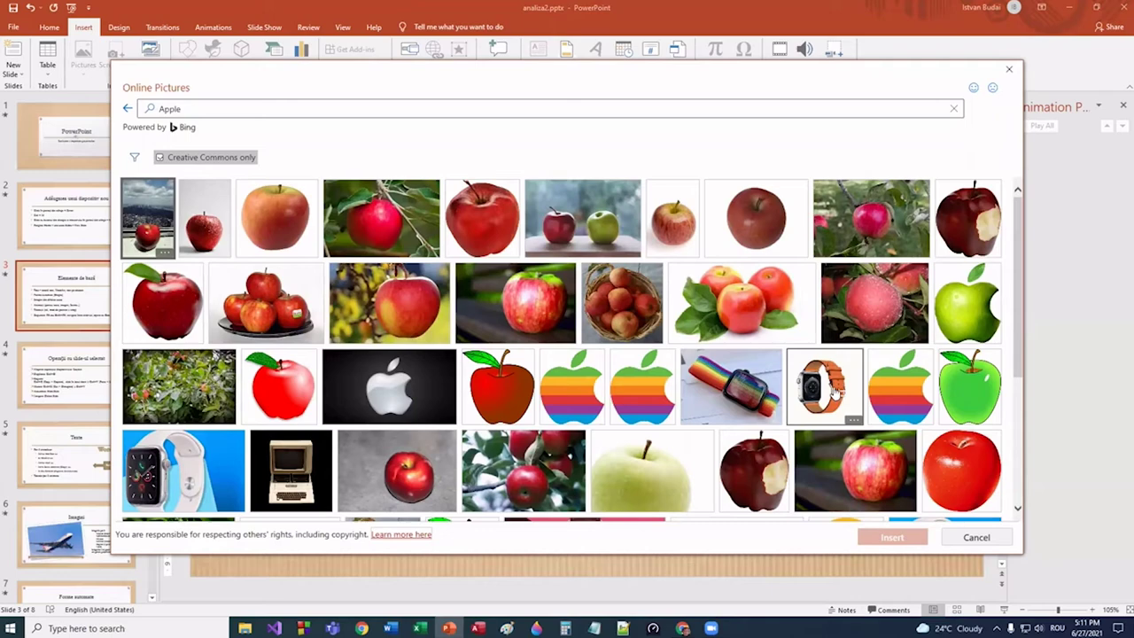
click(833, 392)
click(892, 536)
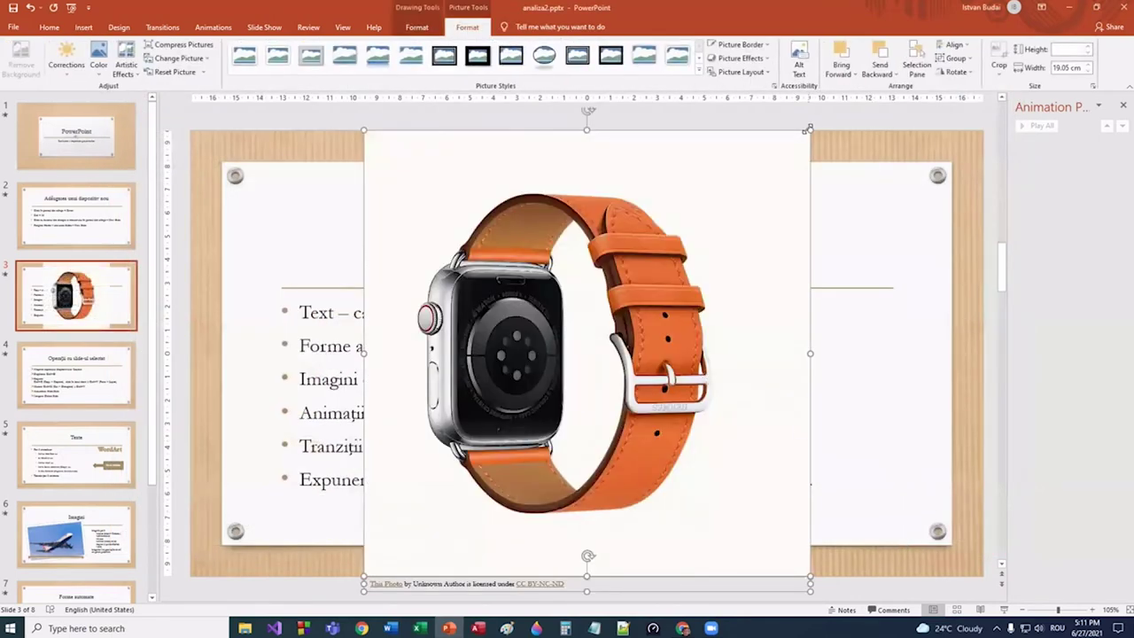
drag(809, 131, 532, 393)
mouse_move(531, 466)
mouse_down()
mouse_move(598, 464)
mouse_move(894, 310)
mouse_up()
click(863, 468)
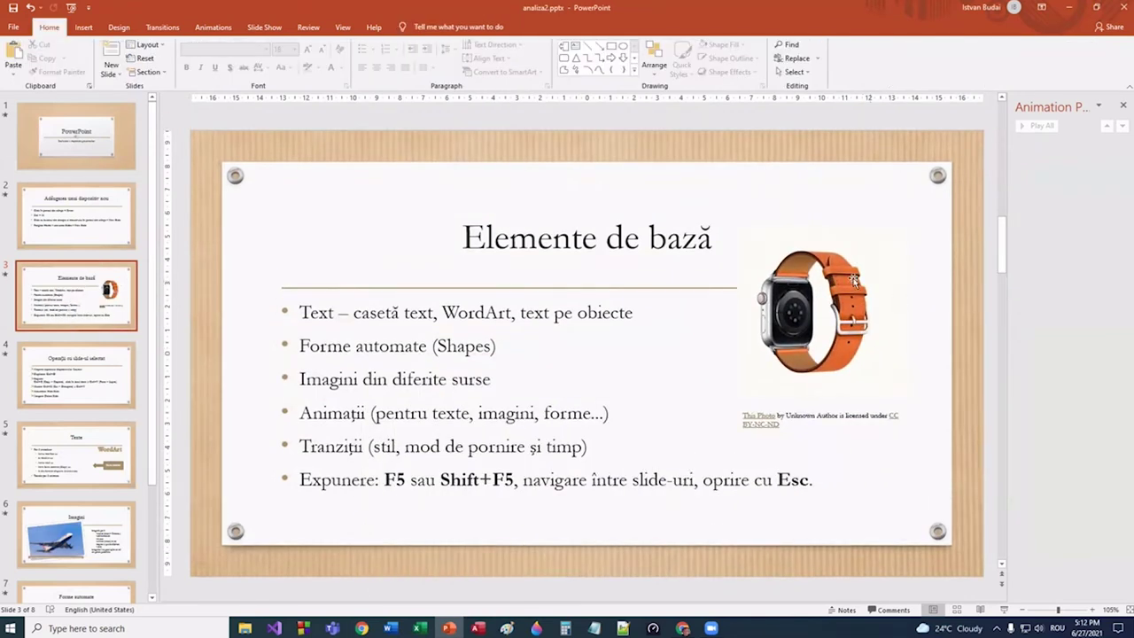
click(821, 323)
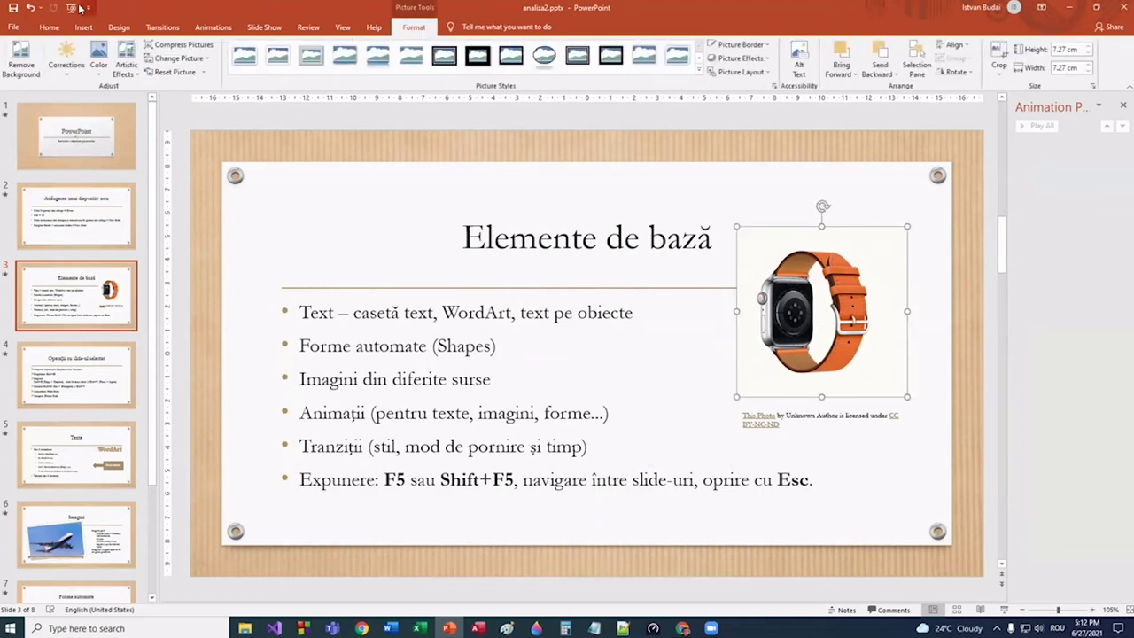
Step: Add Swivel entrance and Fly Out exit animations to the watch picture, then delete it
click(215, 27)
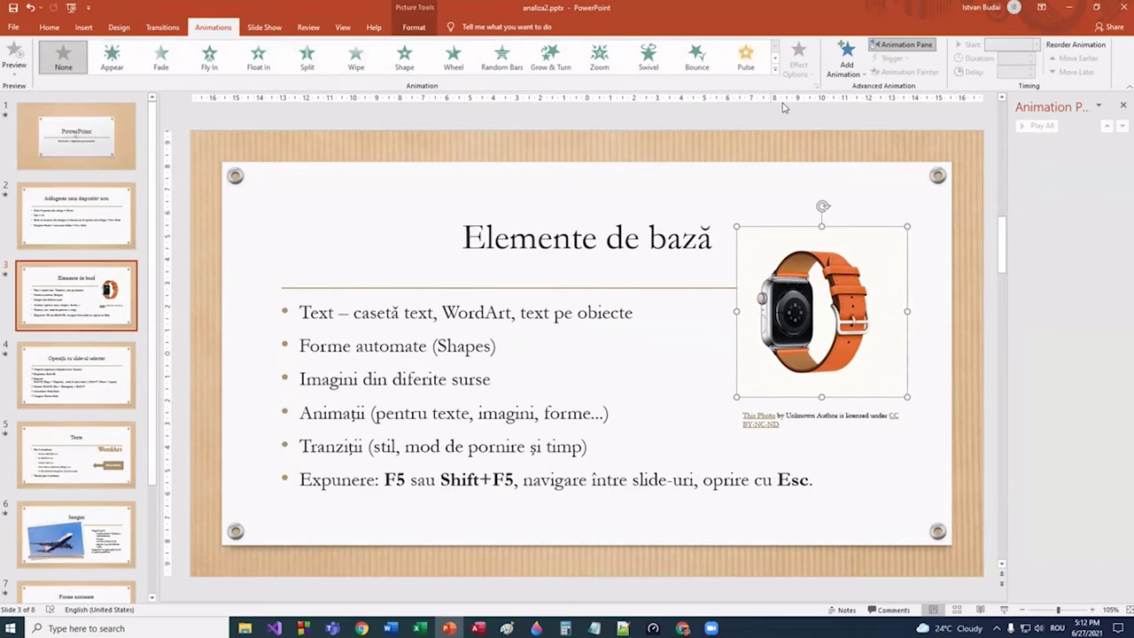
click(842, 70)
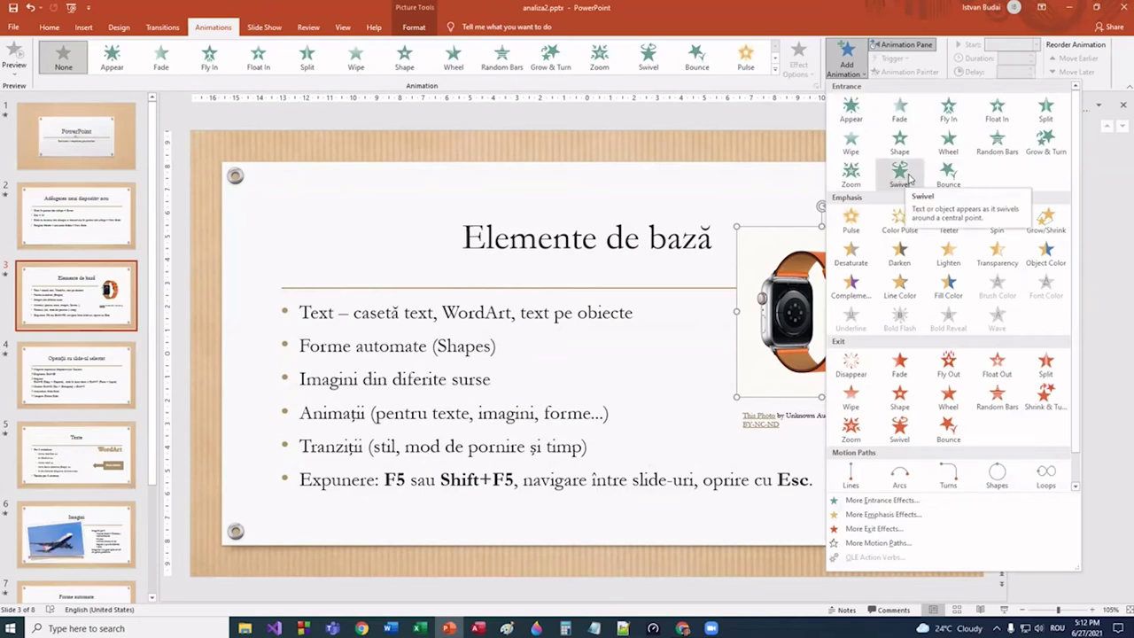
click(909, 179)
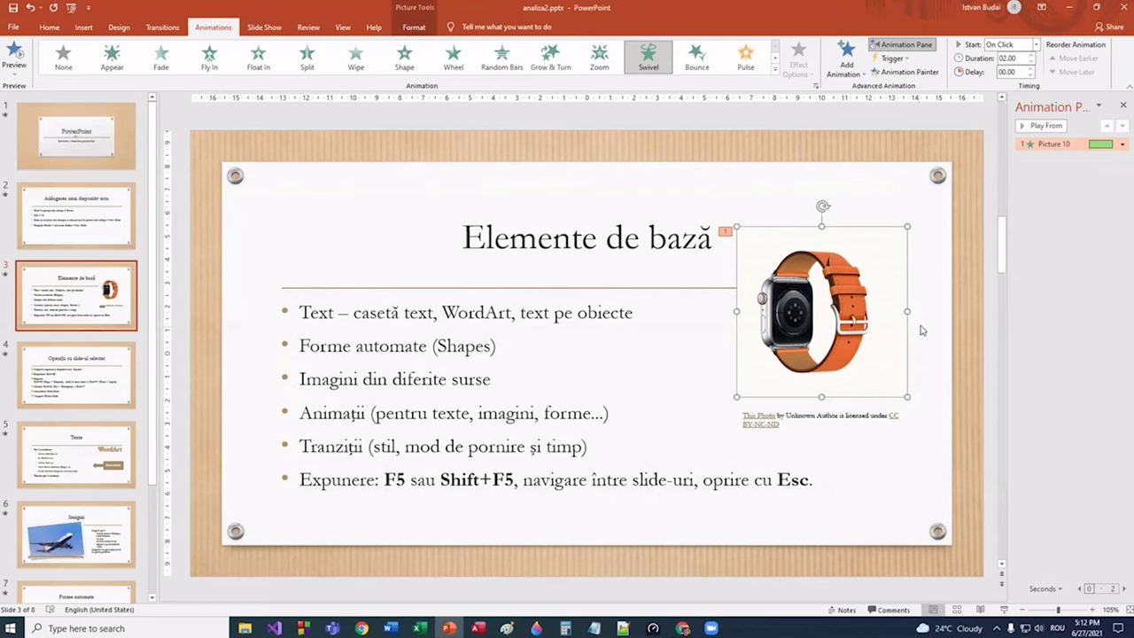
click(851, 71)
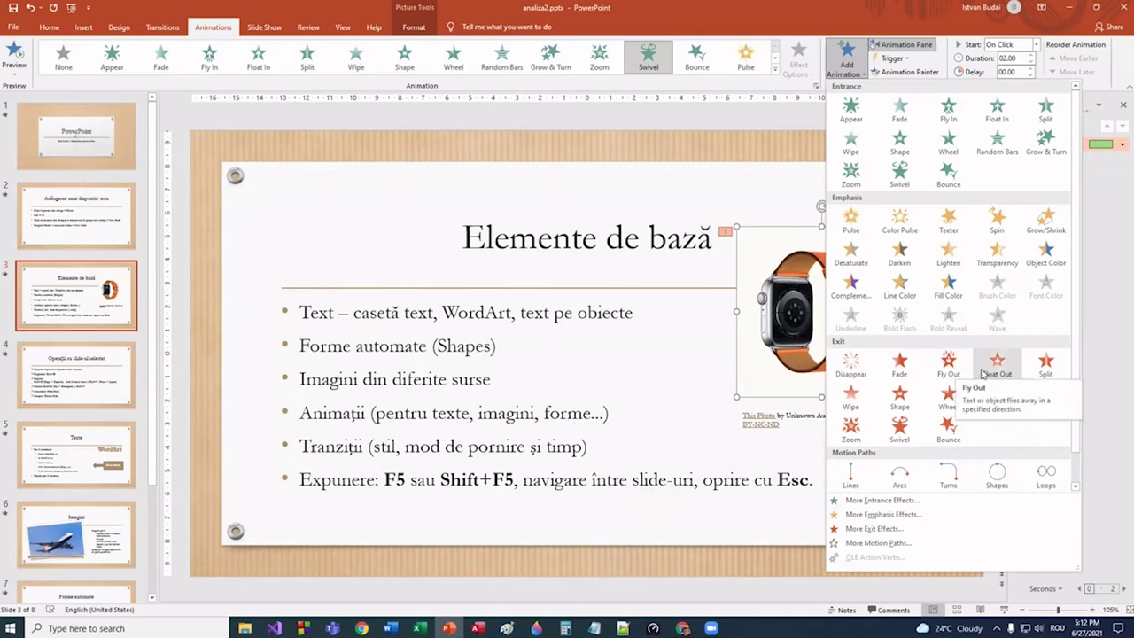
click(948, 365)
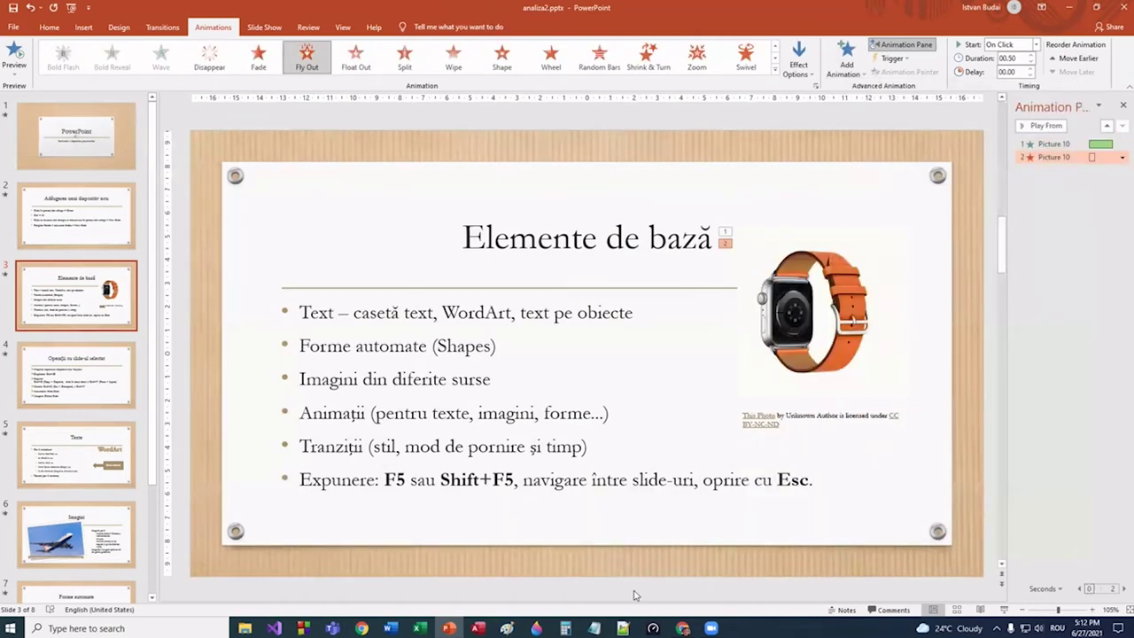
key(Delete)
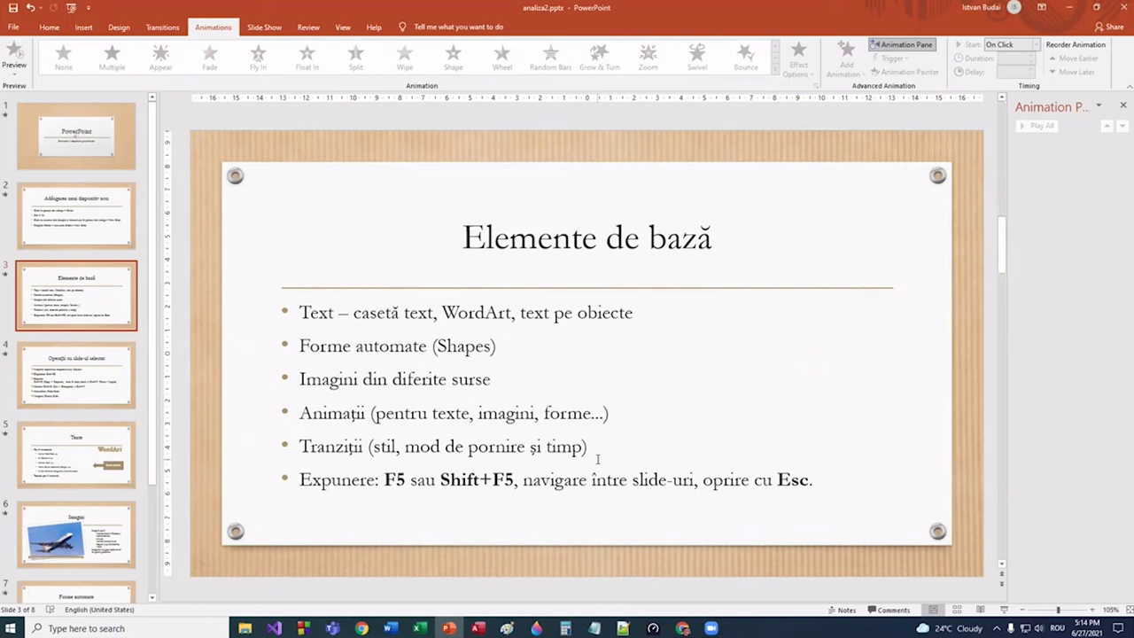
click(171, 27)
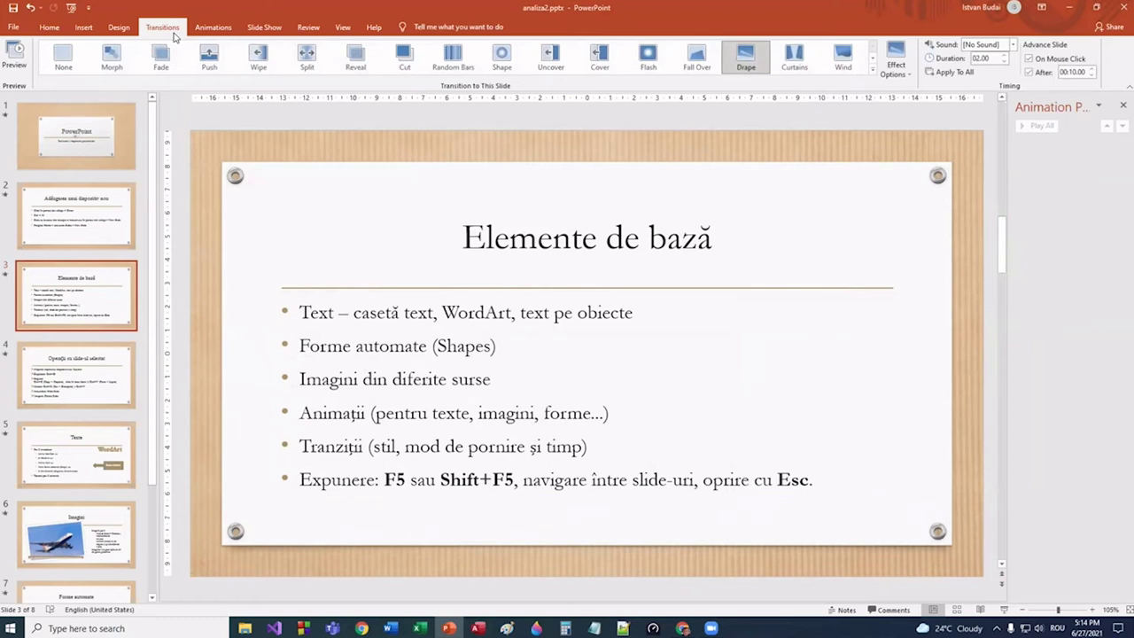
Step: Apply the Split transition to slide 3 and make it advance automatically after 00:10.00
click(307, 57)
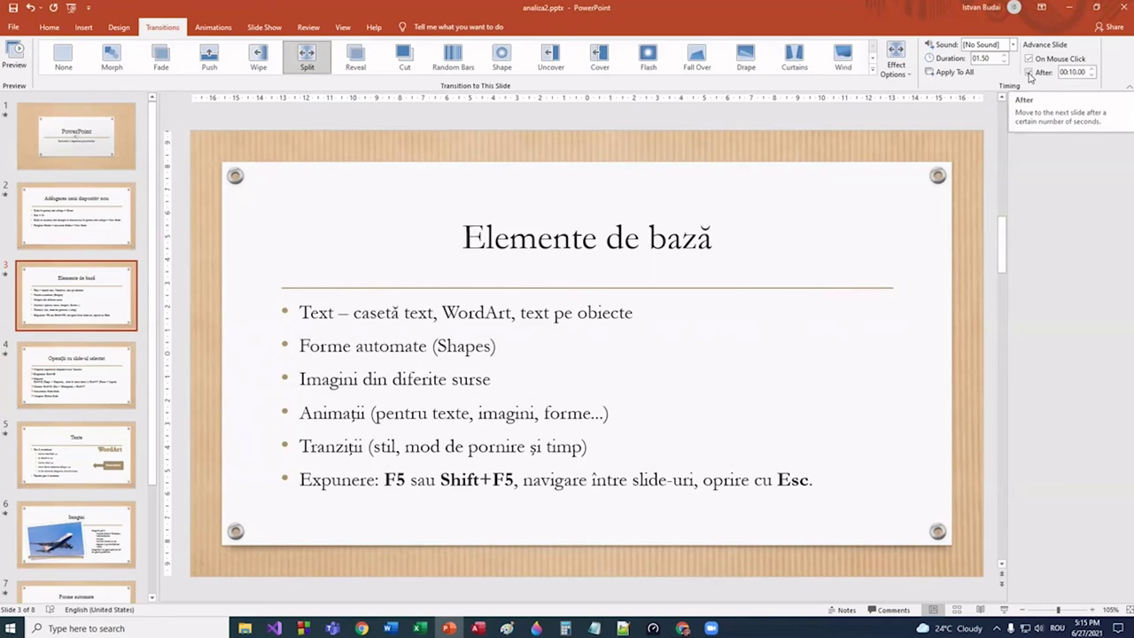
click(1029, 72)
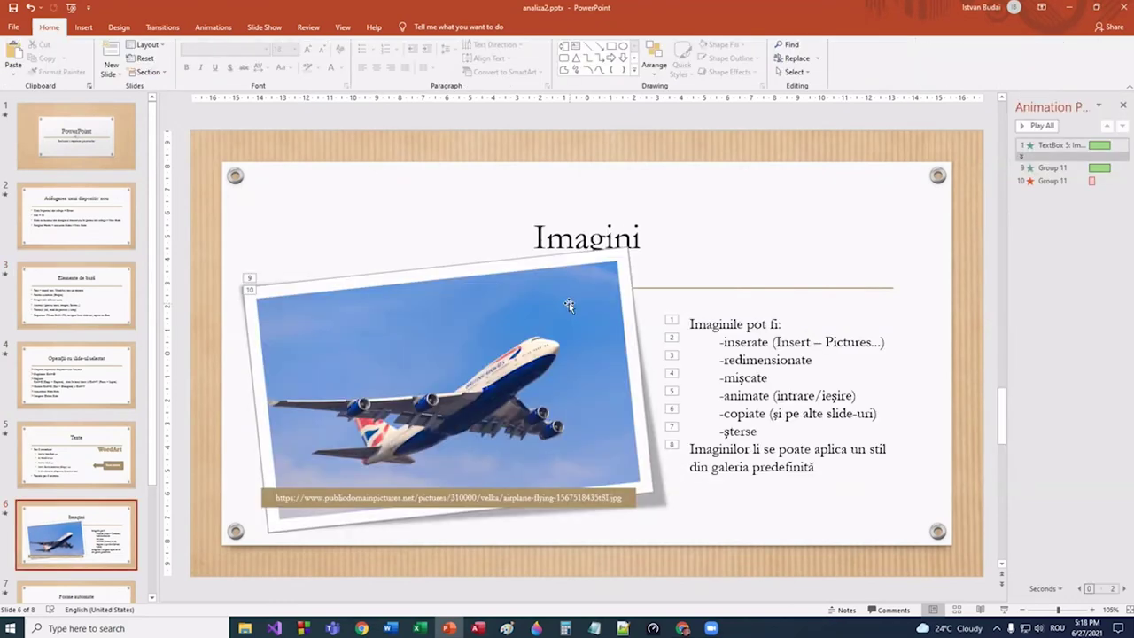
Step: Apply the rotated white-frame picture style to the airplane photo, then scroll to slide 7
click(568, 305)
click(416, 27)
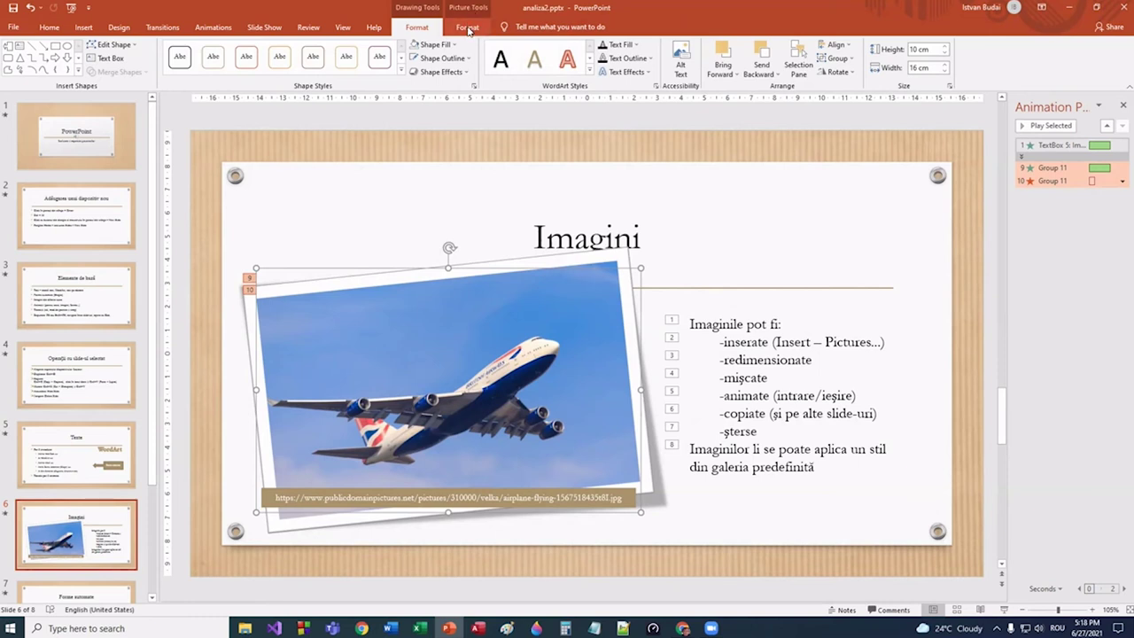
click(467, 28)
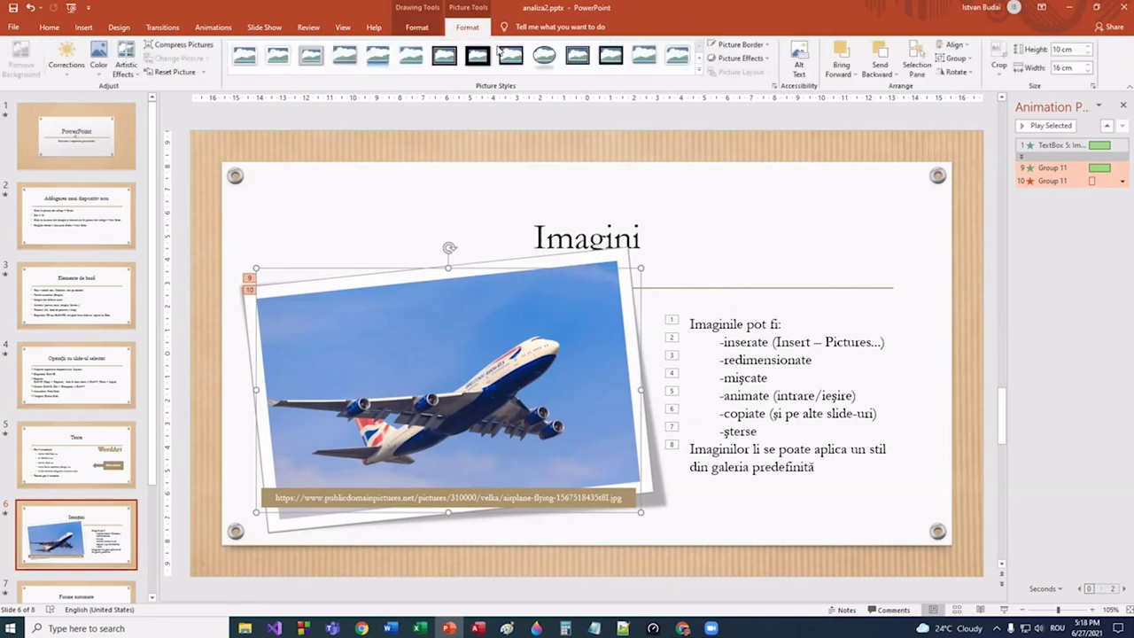
click(698, 71)
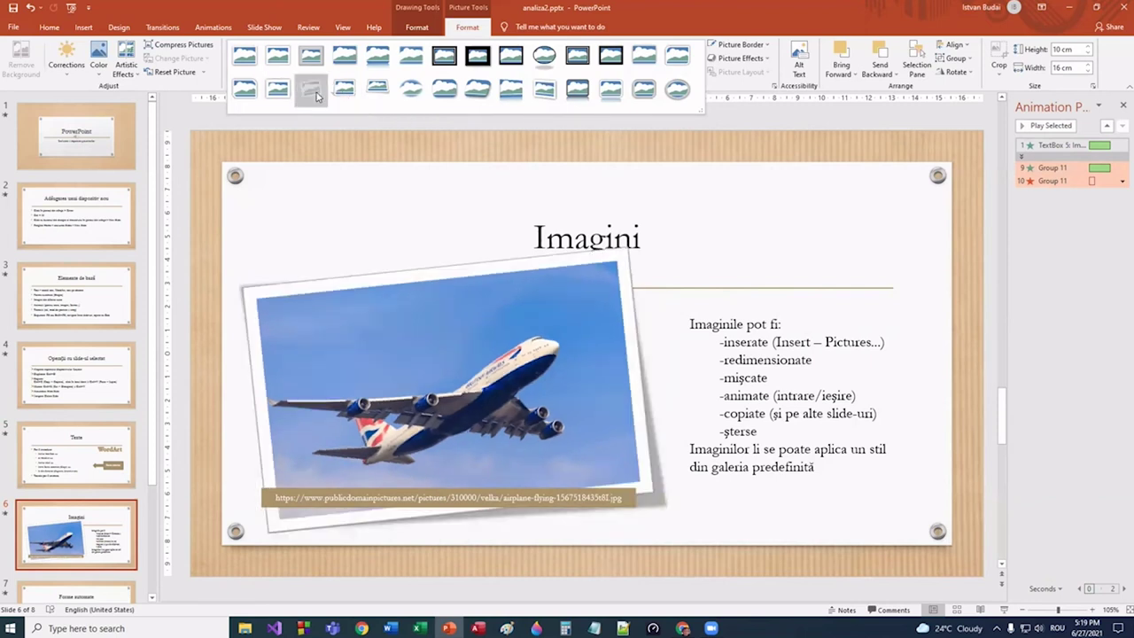
click(316, 95)
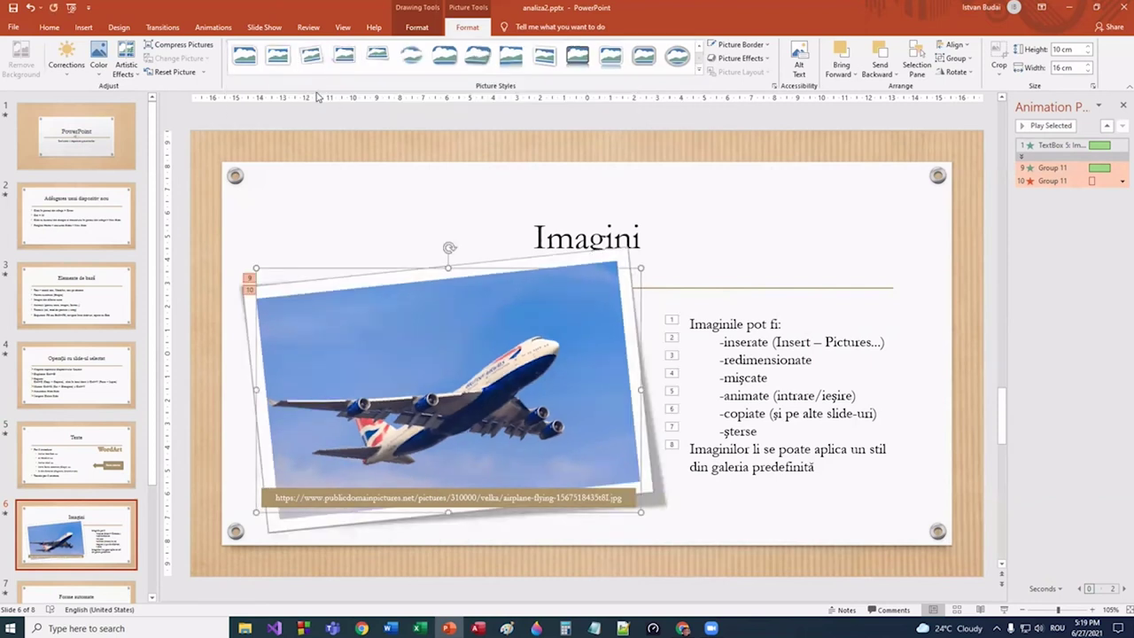
scroll(957, 285, down, 2)
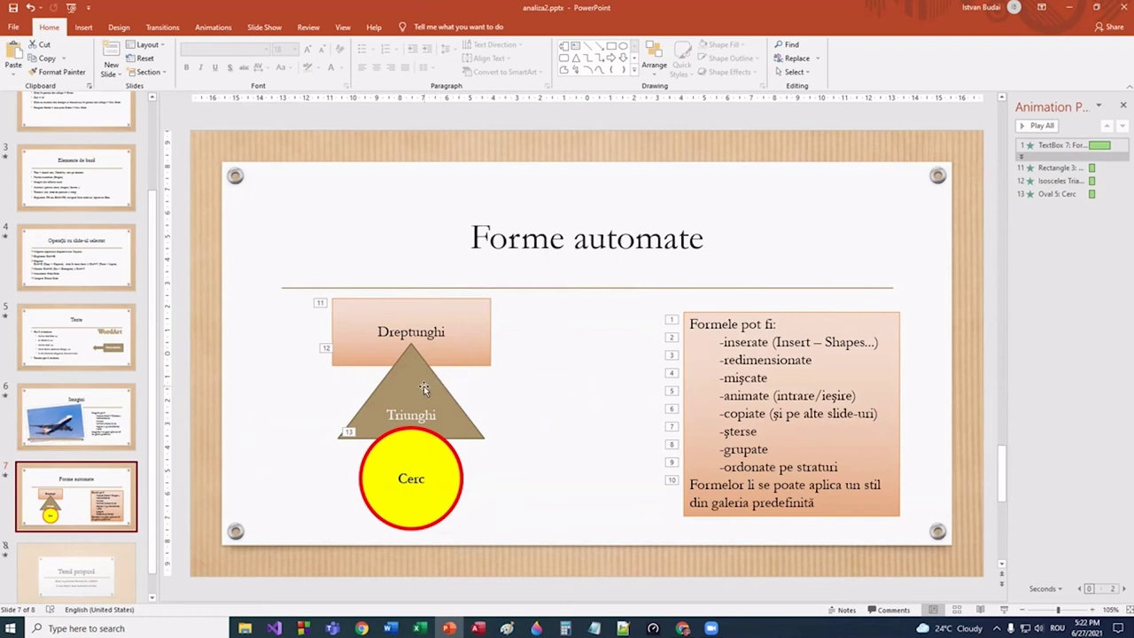
click(424, 385)
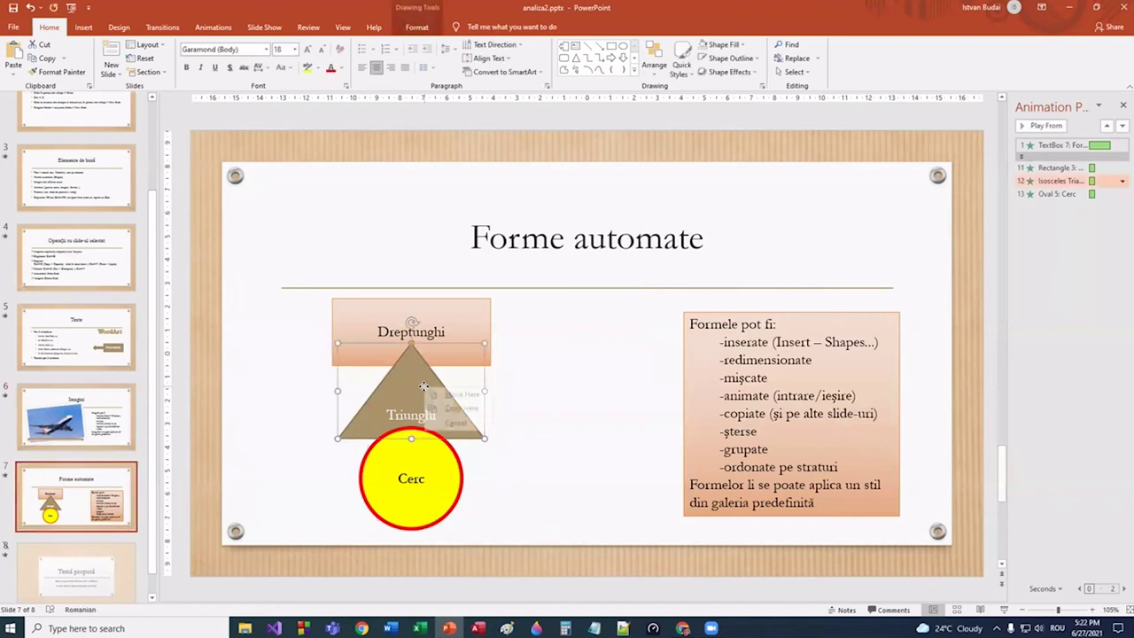
right_click(424, 386)
right_click(408, 385)
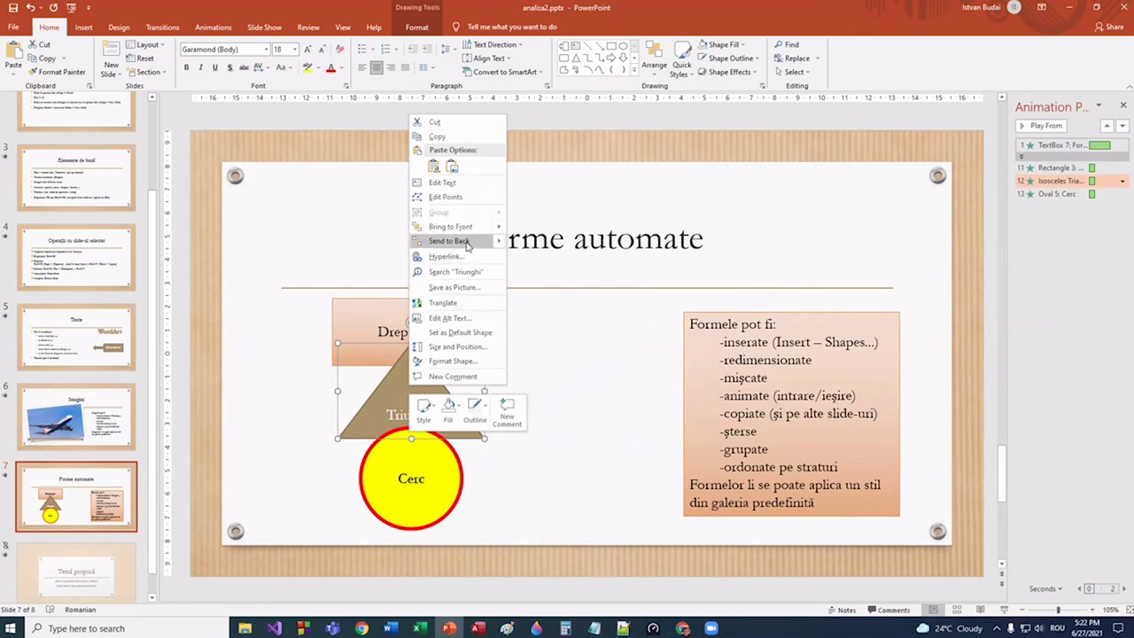
click(452, 241)
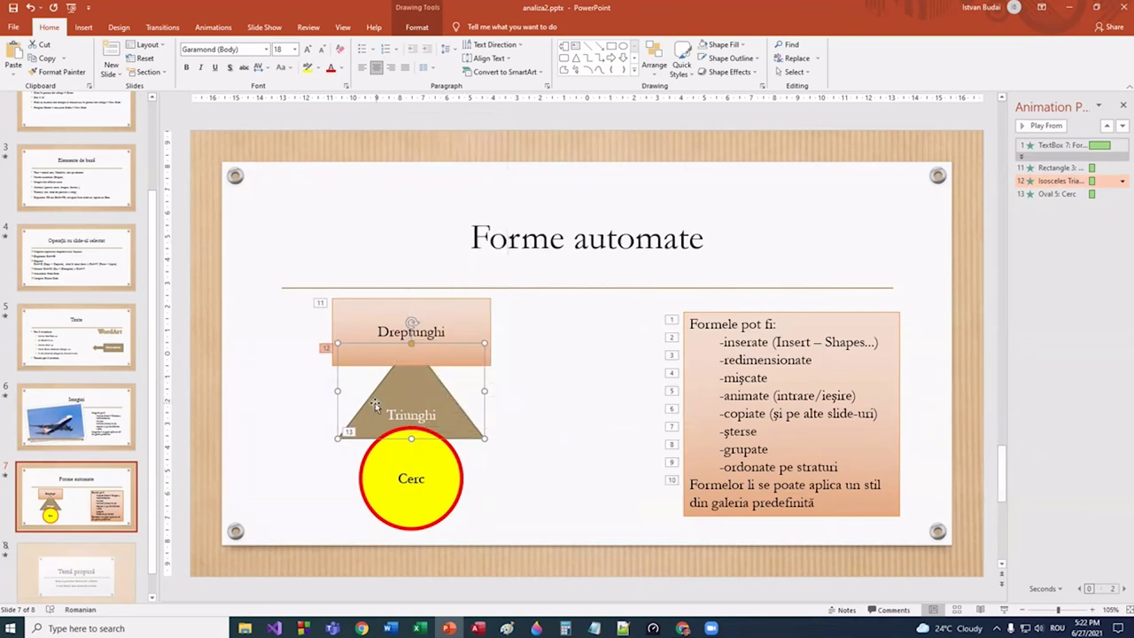
right_click(429, 390)
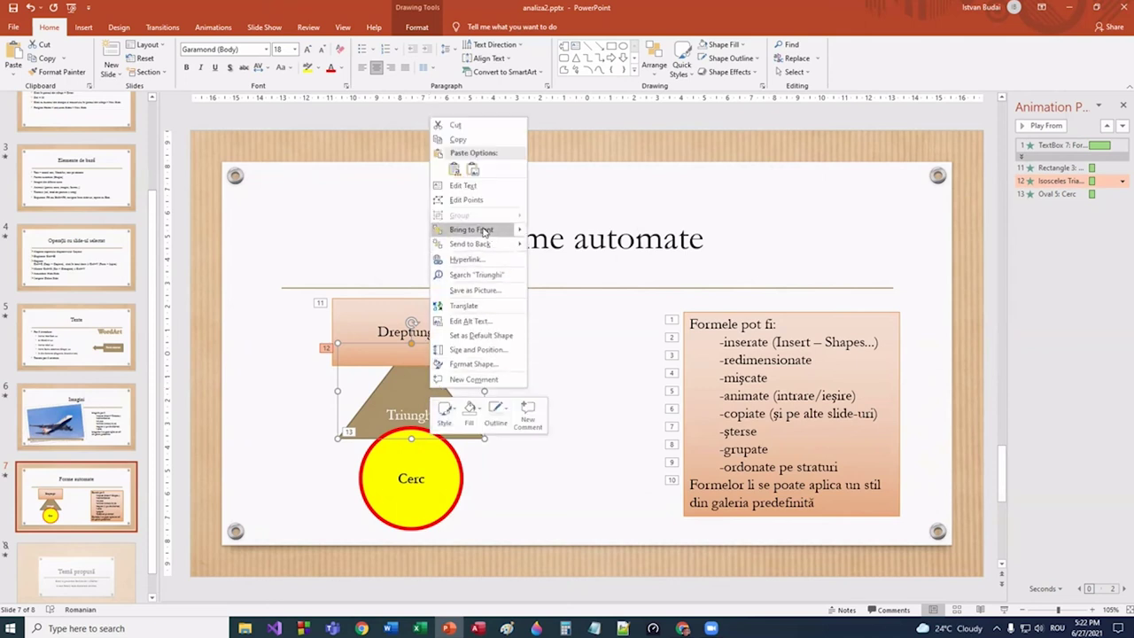
click(484, 230)
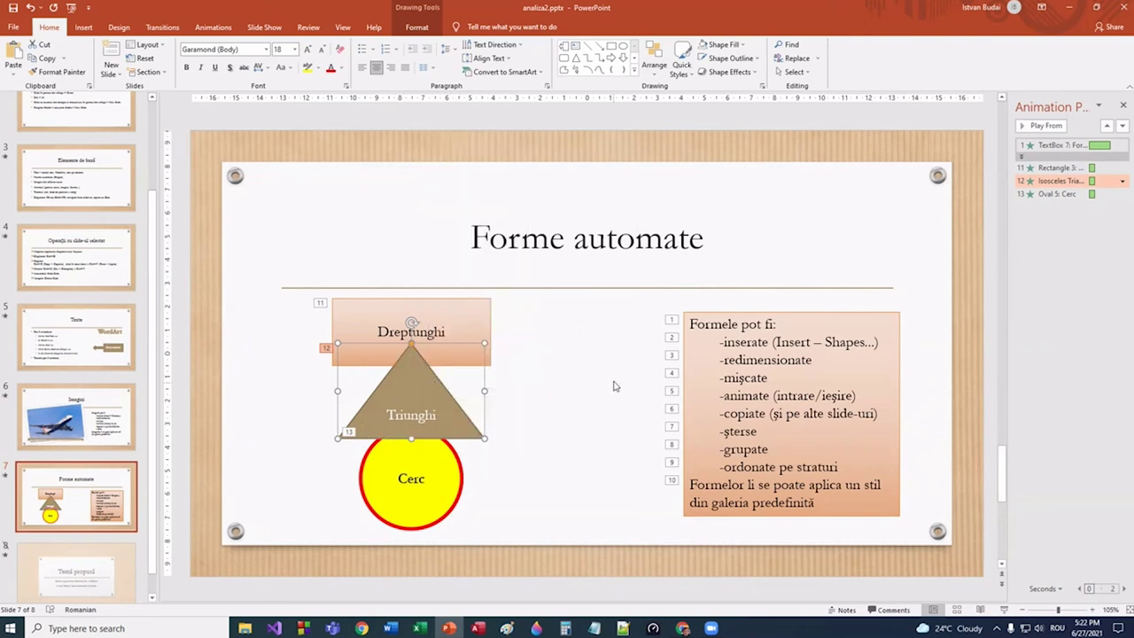
click(580, 387)
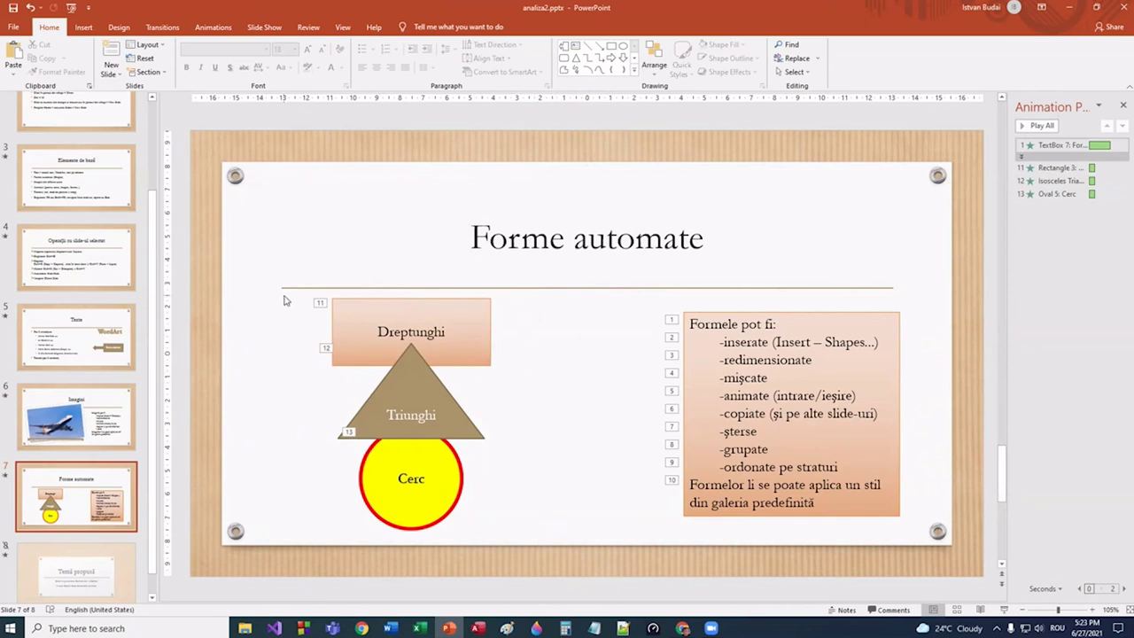
mouse_move(283, 295)
mouse_down()
mouse_move(532, 478)
mouse_move(538, 537)
mouse_up()
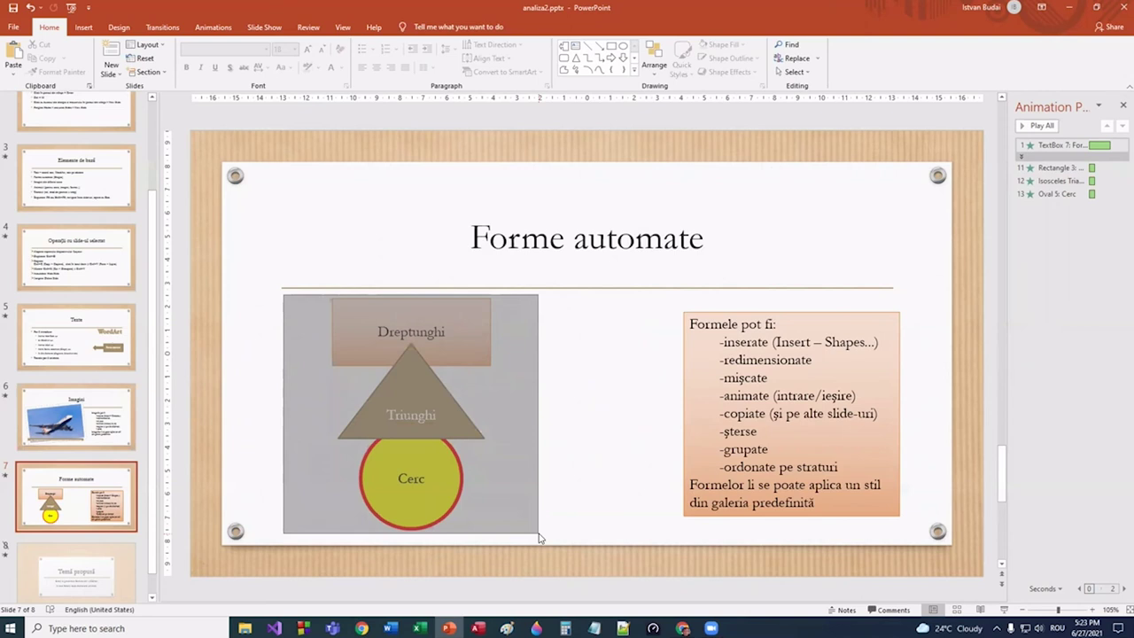
Step: Group the rectangle, triangle and circle into one object, then ungroup them again
drag(539, 537, 539, 537)
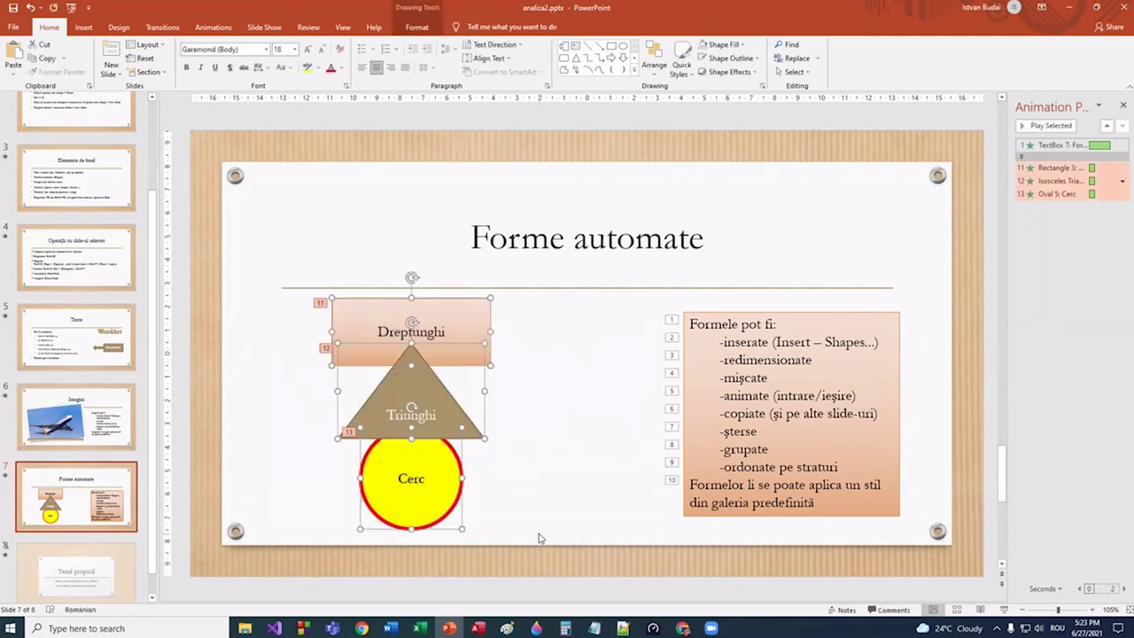
right_click(412, 394)
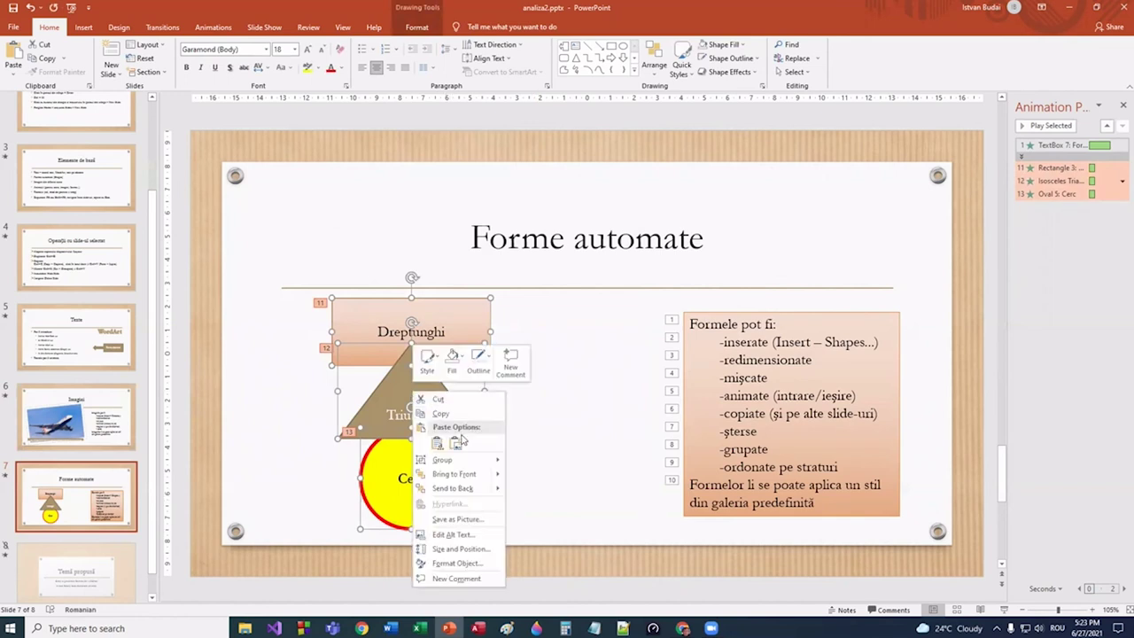
mouse_move(442, 460)
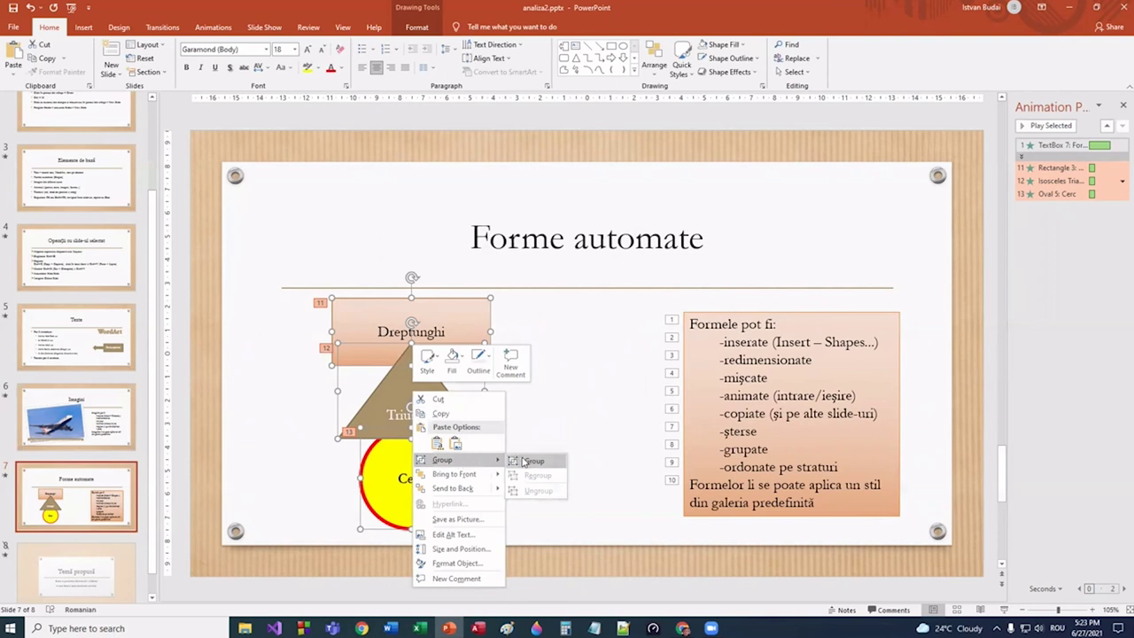
click(531, 460)
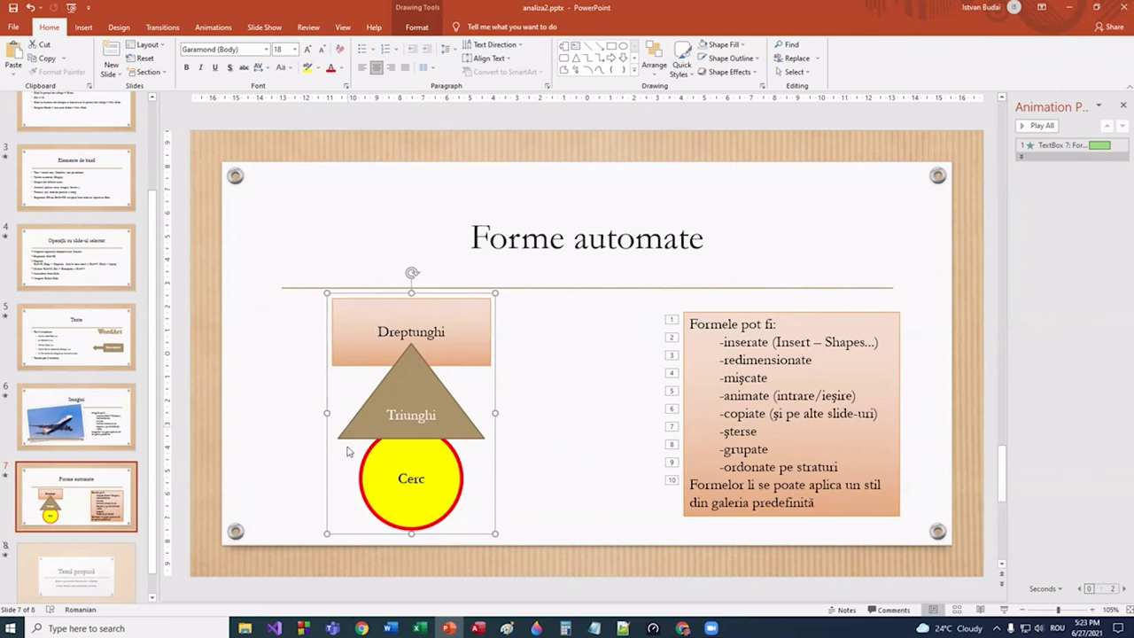
key(ctrl+z)
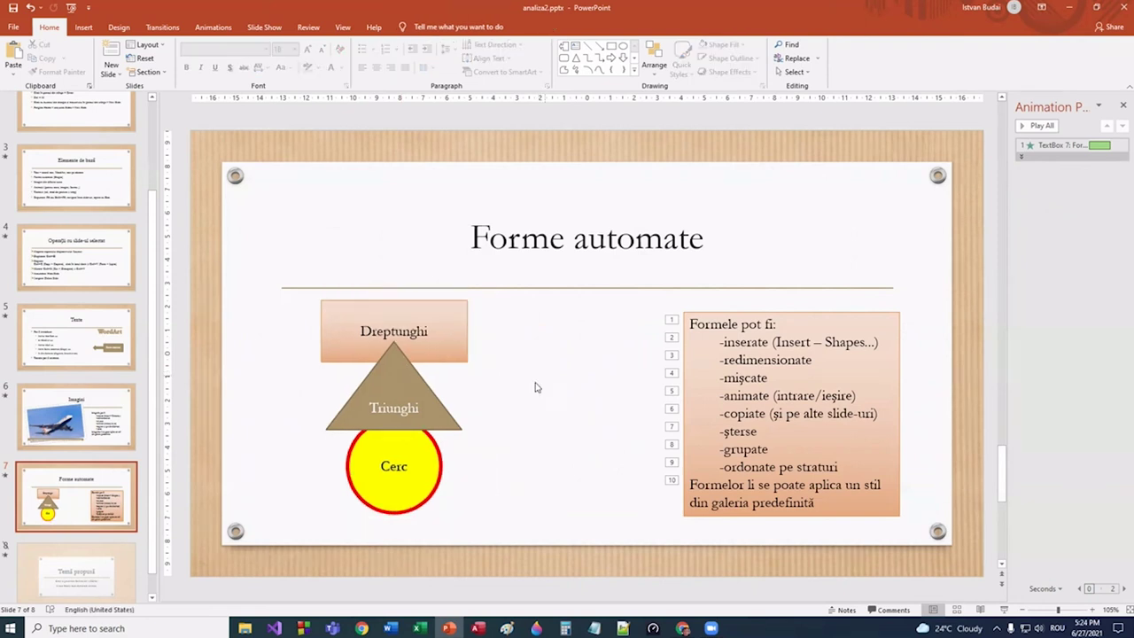
right_click(402, 370)
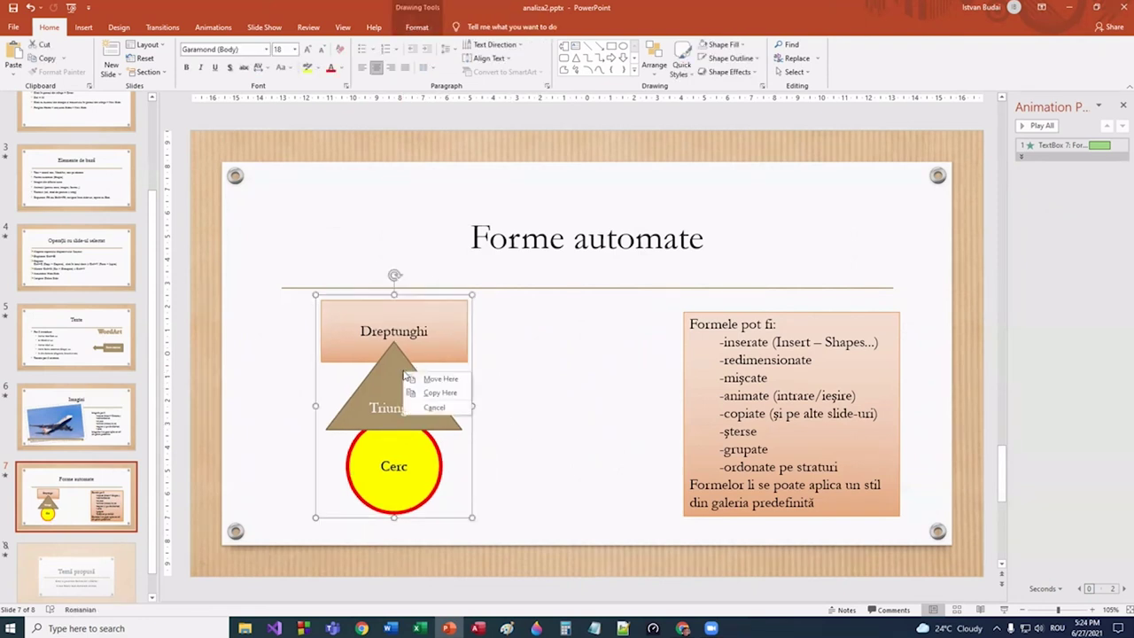
right_click(403, 365)
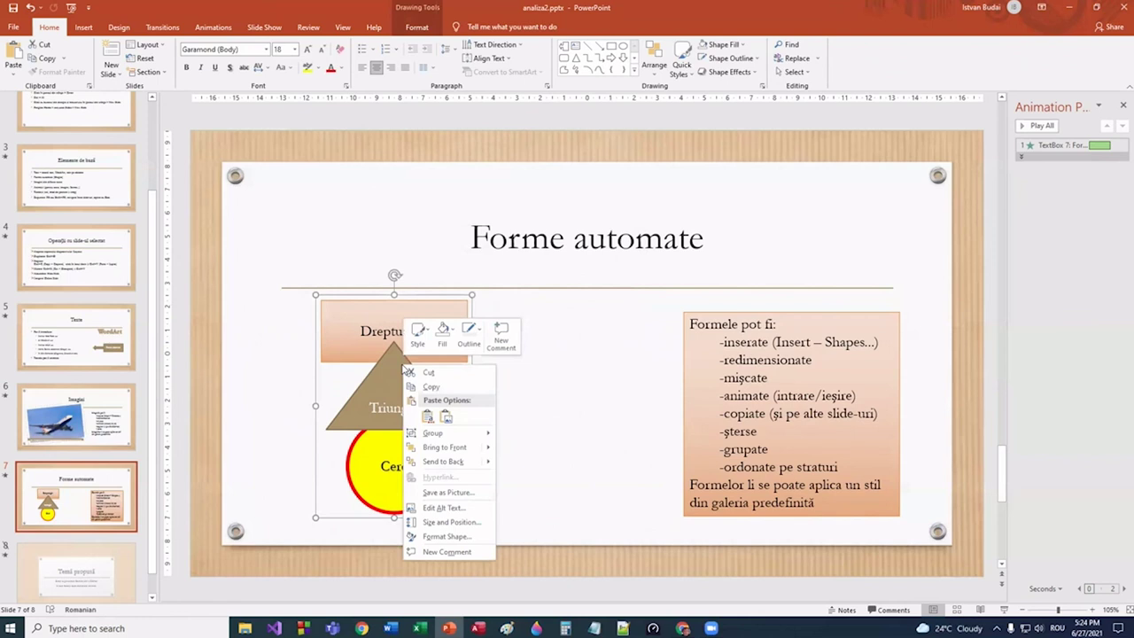
mouse_move(434, 433)
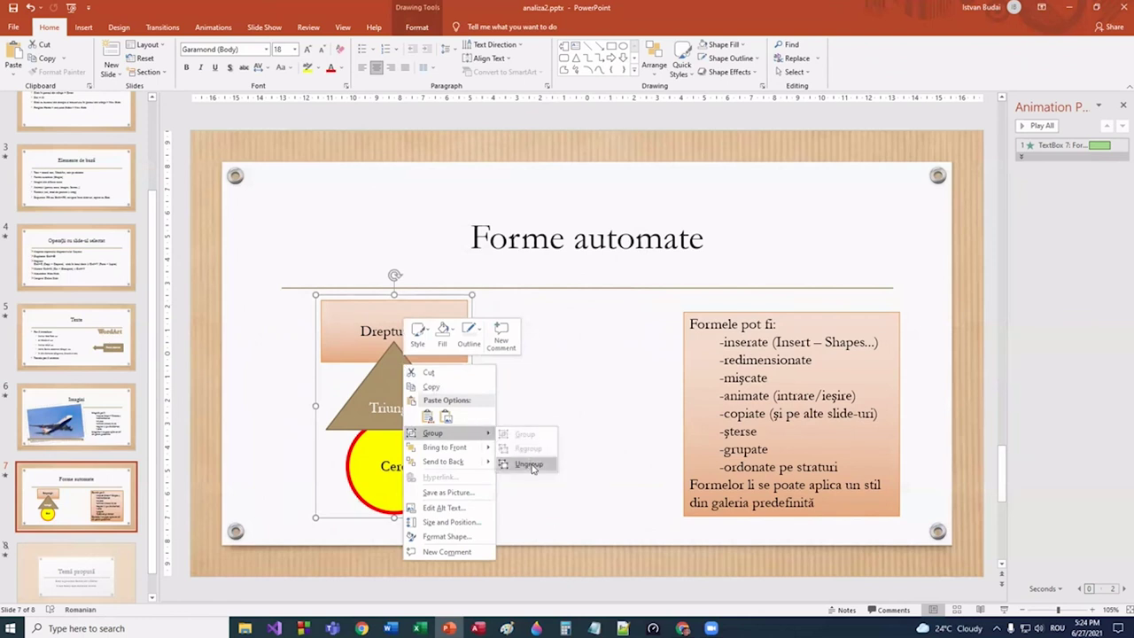
click(529, 465)
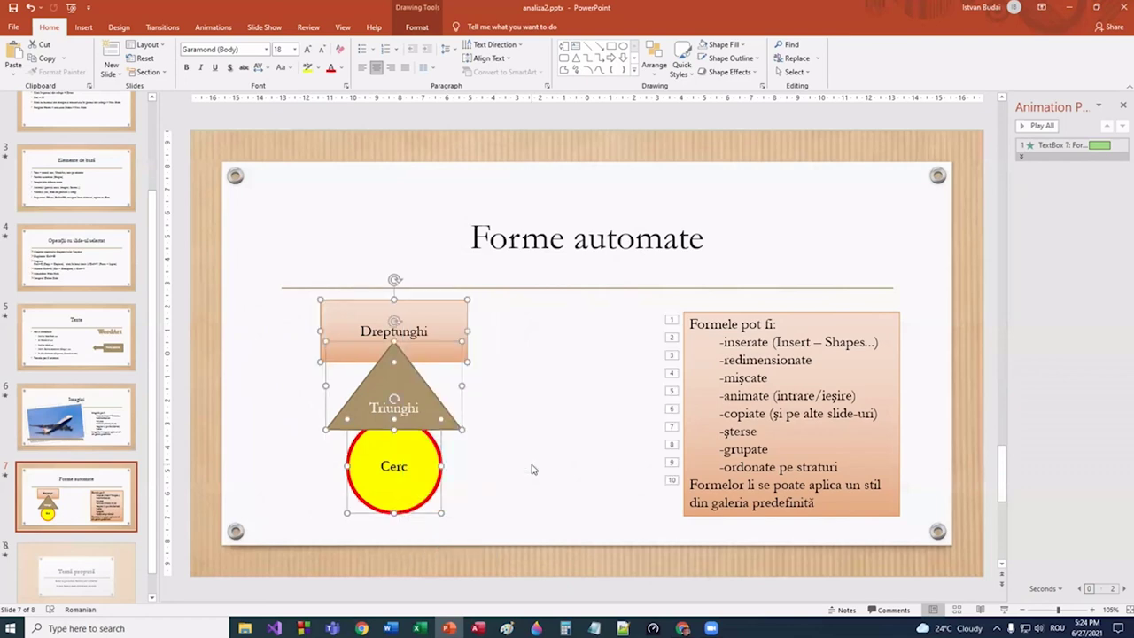
click(121, 27)
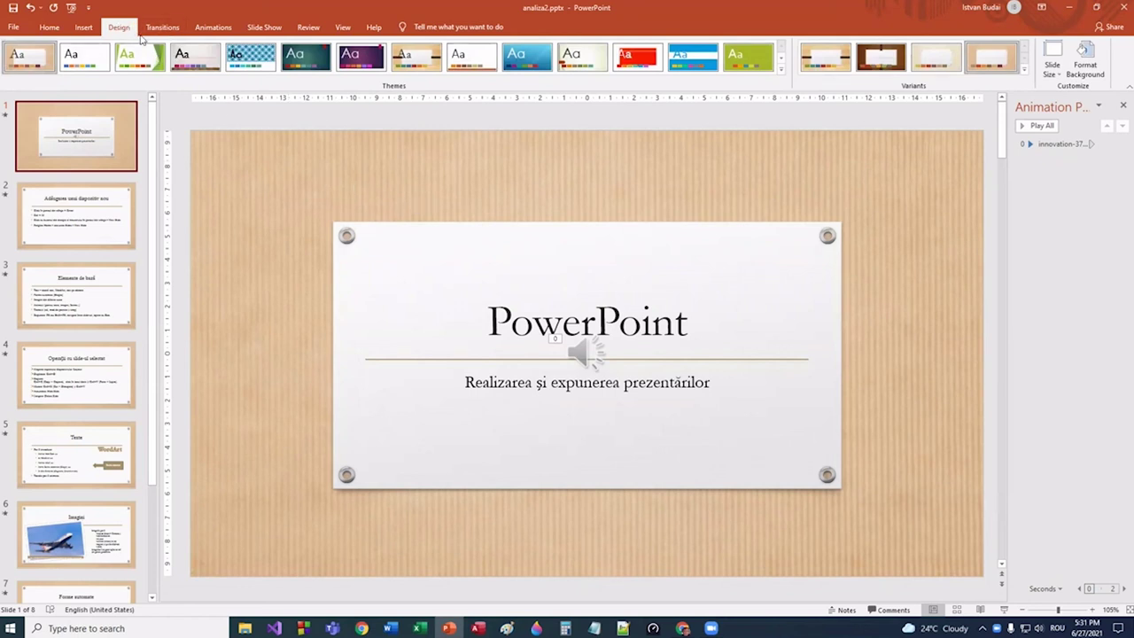
Step: Hide slide 8 'Temă propusă' from the show, then start the show from the current slide
click(782, 67)
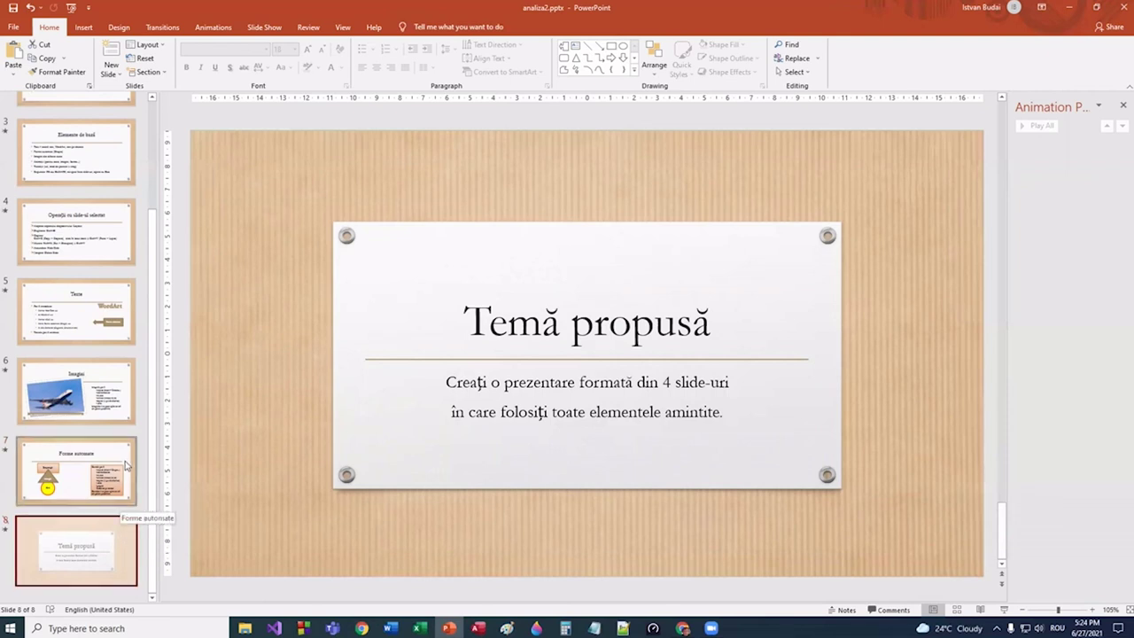
right_click(117, 528)
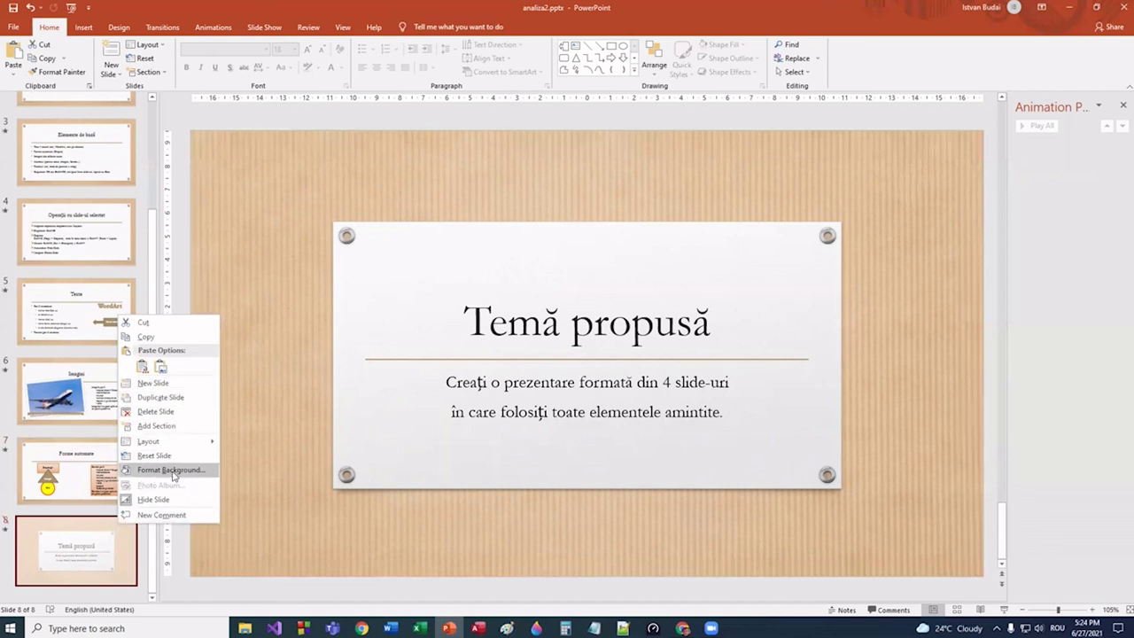
click(169, 500)
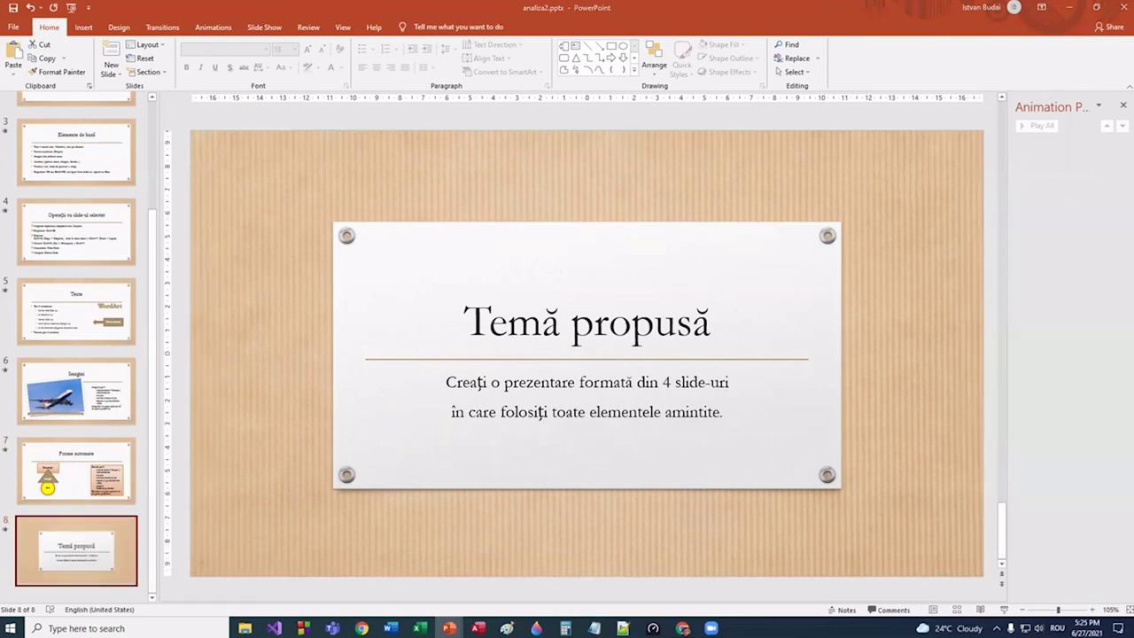
key(shift+F5)
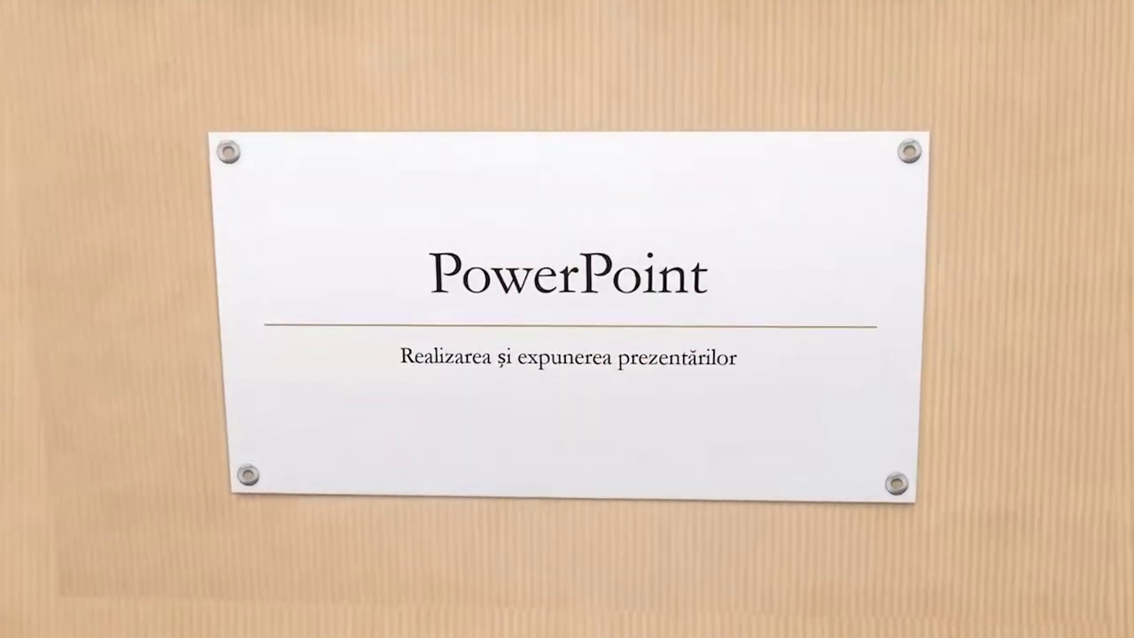
Step: End the full-screen slide show and return to Normal view on title slide 1
key(Escape)
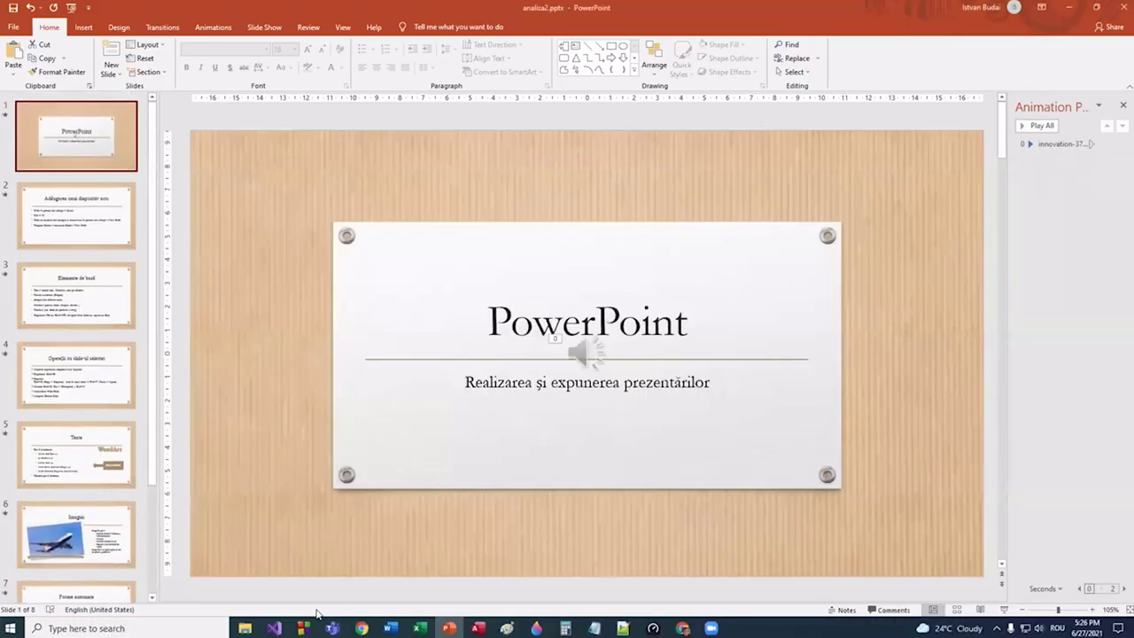